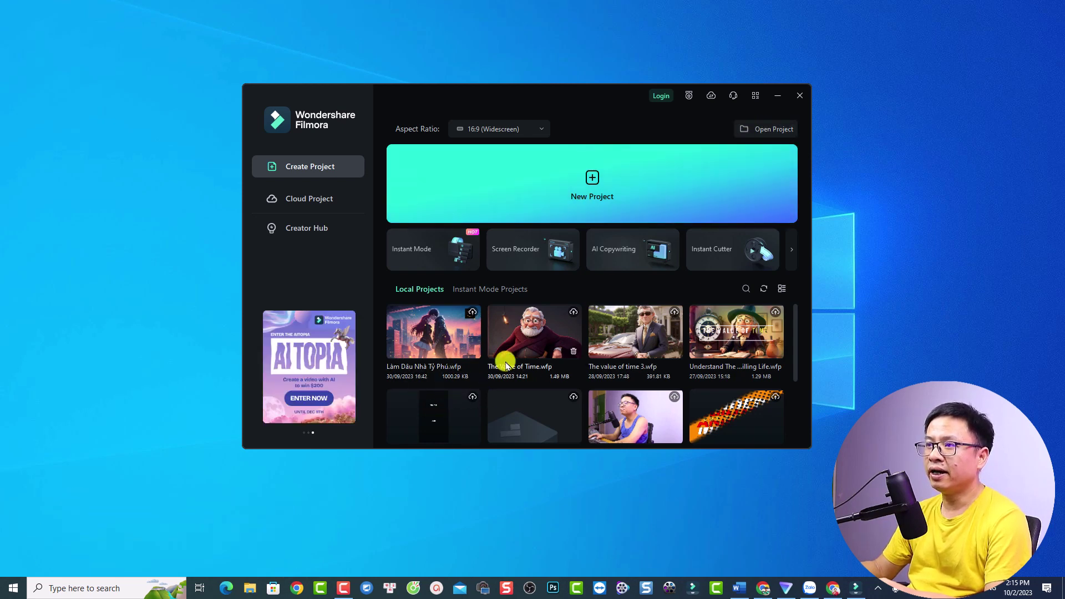
View the Instant Mode projects and the Cloud Project page, and return to project creation
left_click(488, 297)
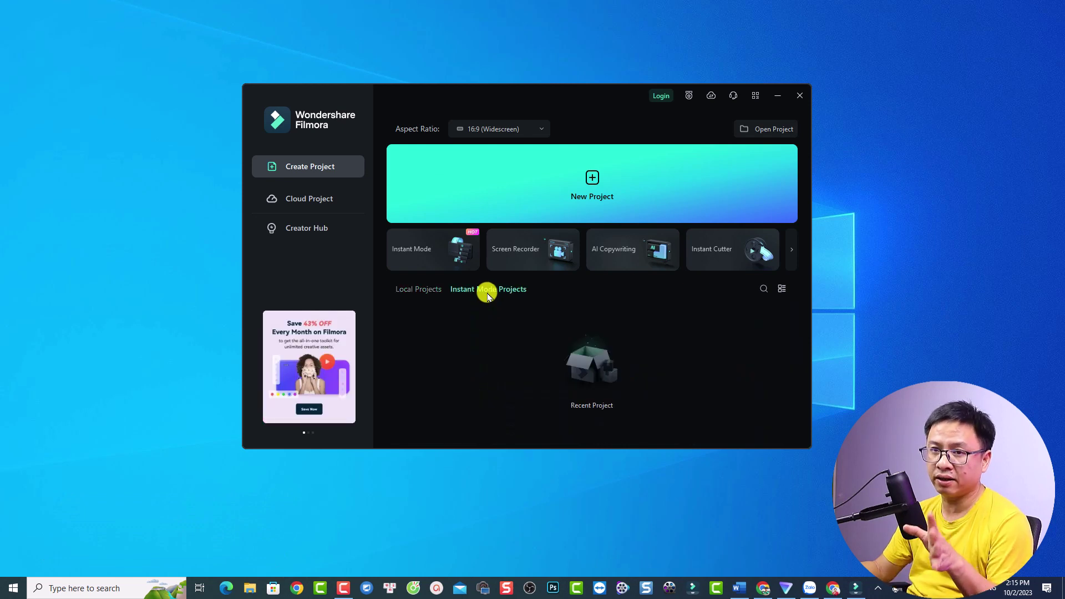
left_click(312, 208)
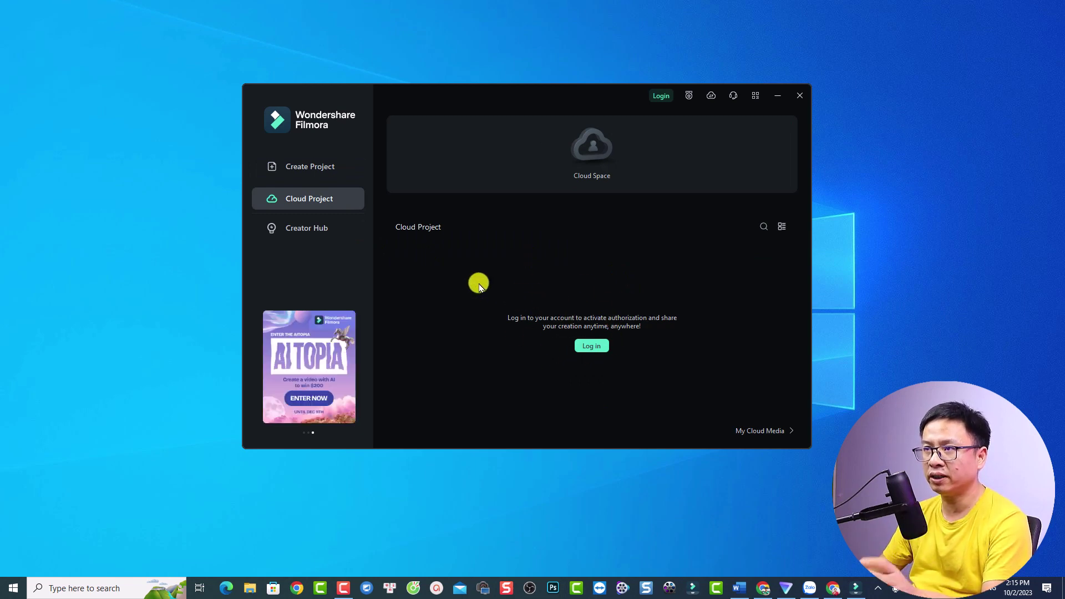
left_click(321, 173)
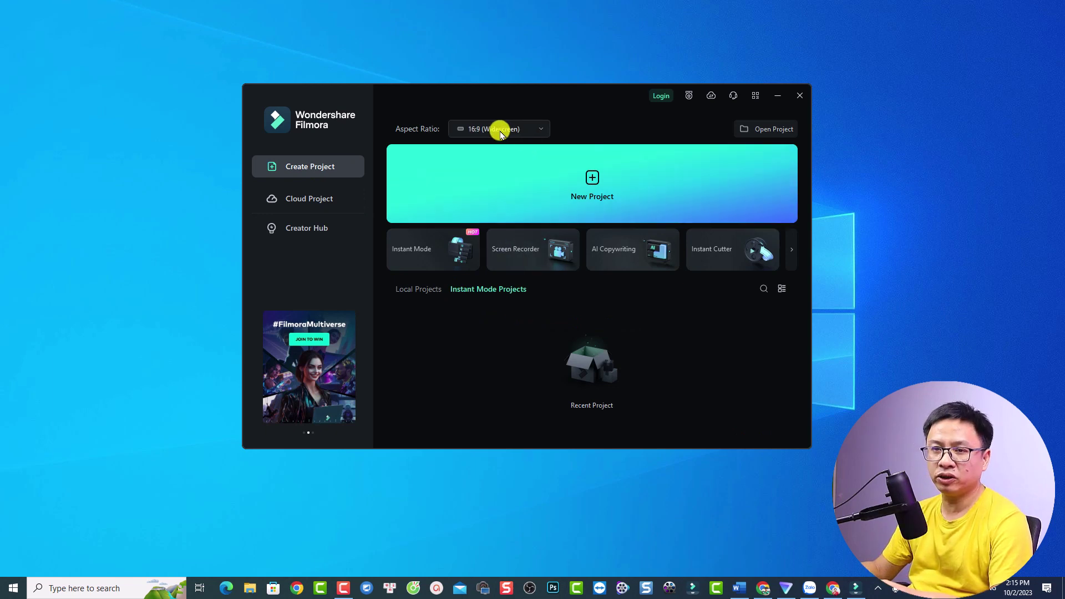
Create a new project with the 16:9 (Widescreen) aspect ratio
left_click(538, 129)
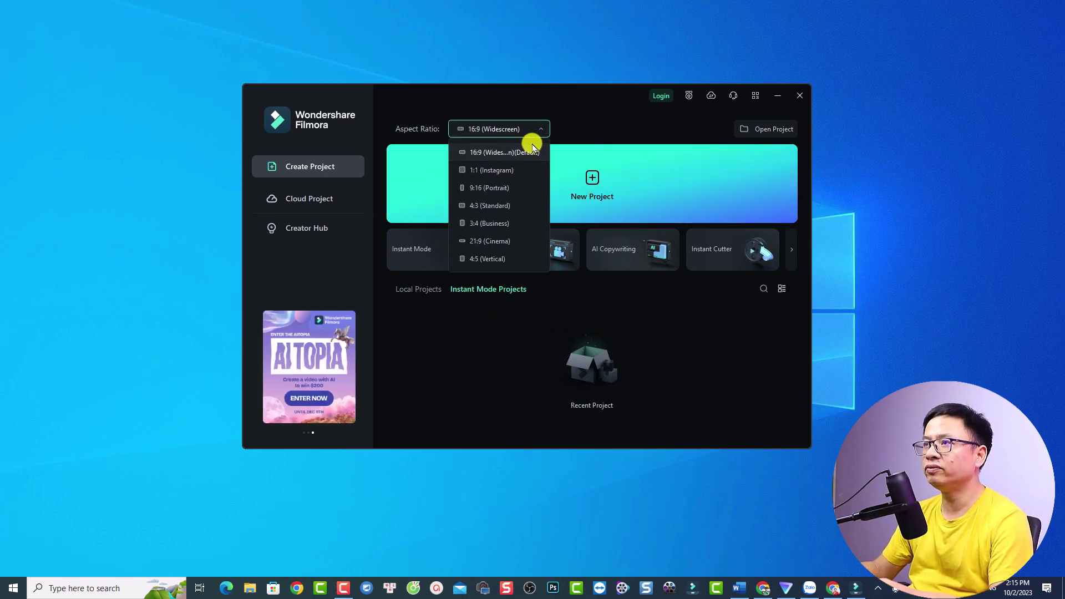
left_click(489, 157)
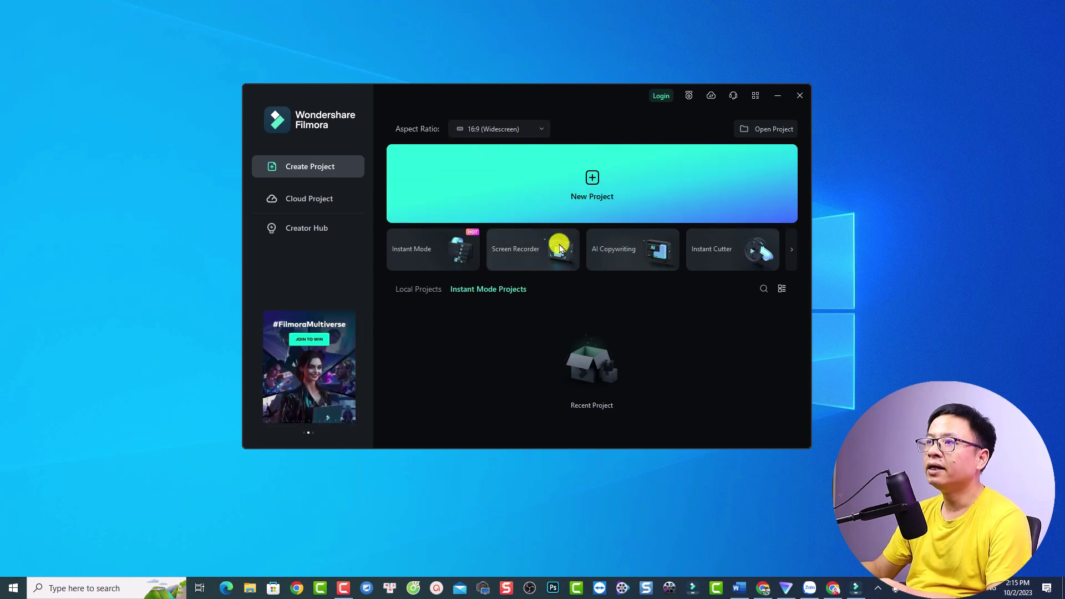
left_click(596, 198)
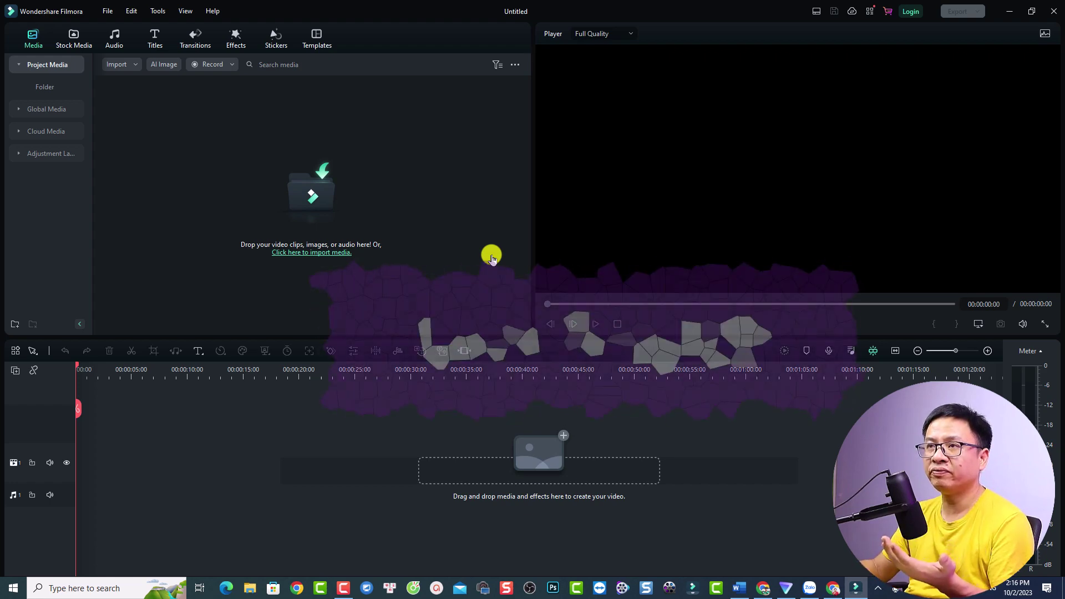
Save the project in the Projects folder, naming it with the creator's first name followed by "Demo 1"
left_click(108, 11)
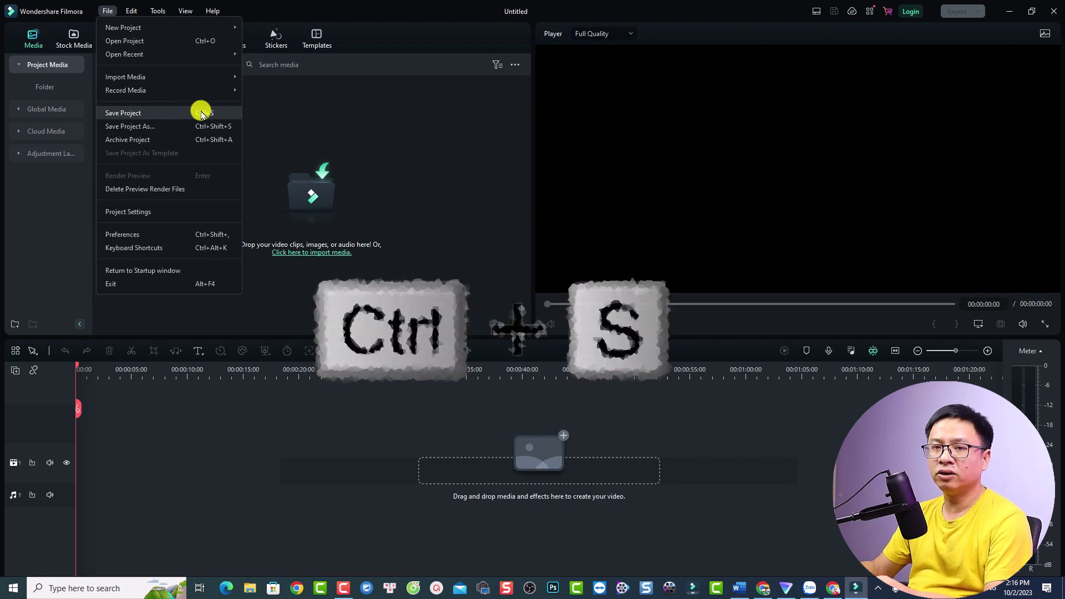
left_click(161, 112)
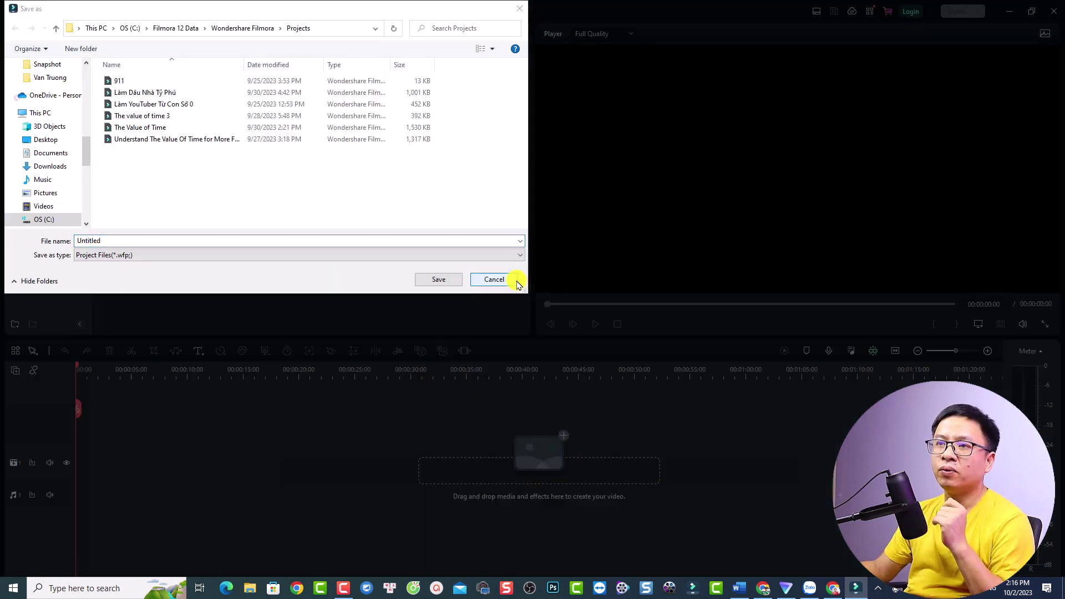
double_click(243, 240)
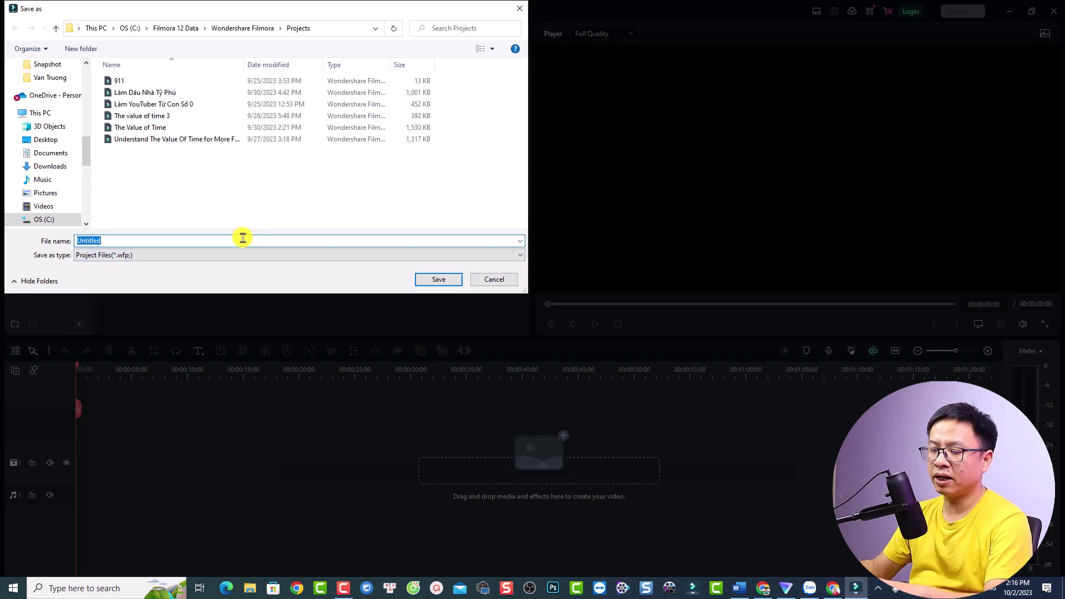
type("Jacky ")
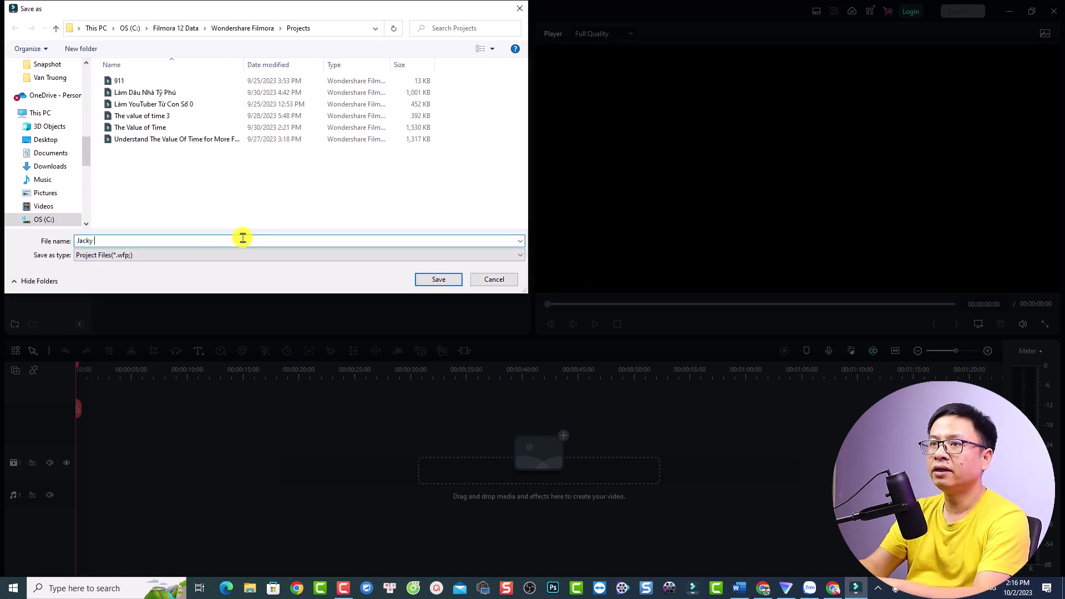
type("Demo 1")
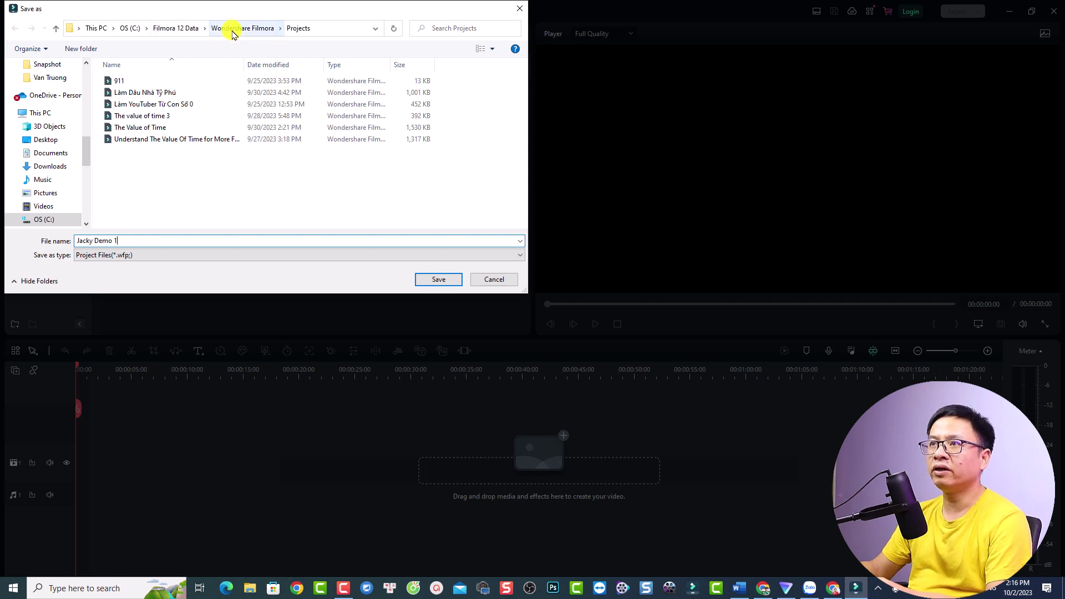
left_click(439, 281)
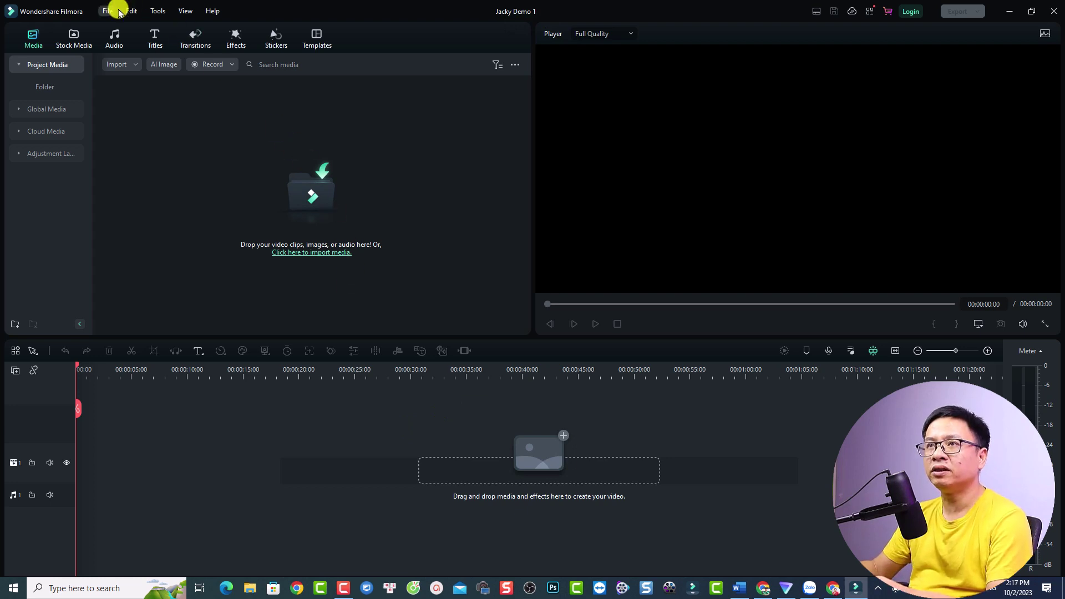
Review the resolution choices in the project settings and set the frame rate to 24 fps
left_click(107, 11)
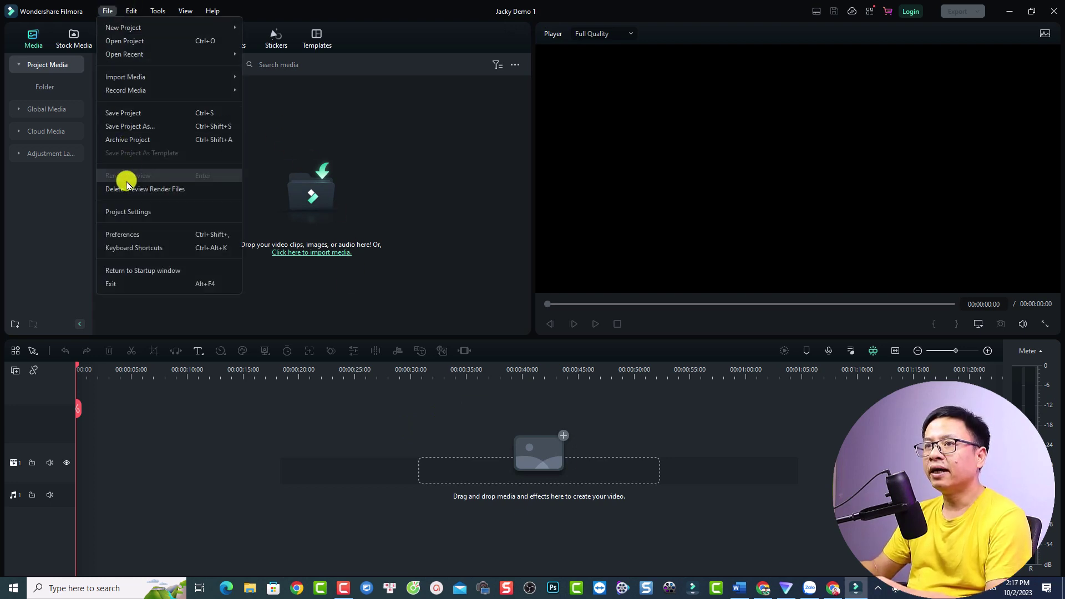
left_click(121, 211)
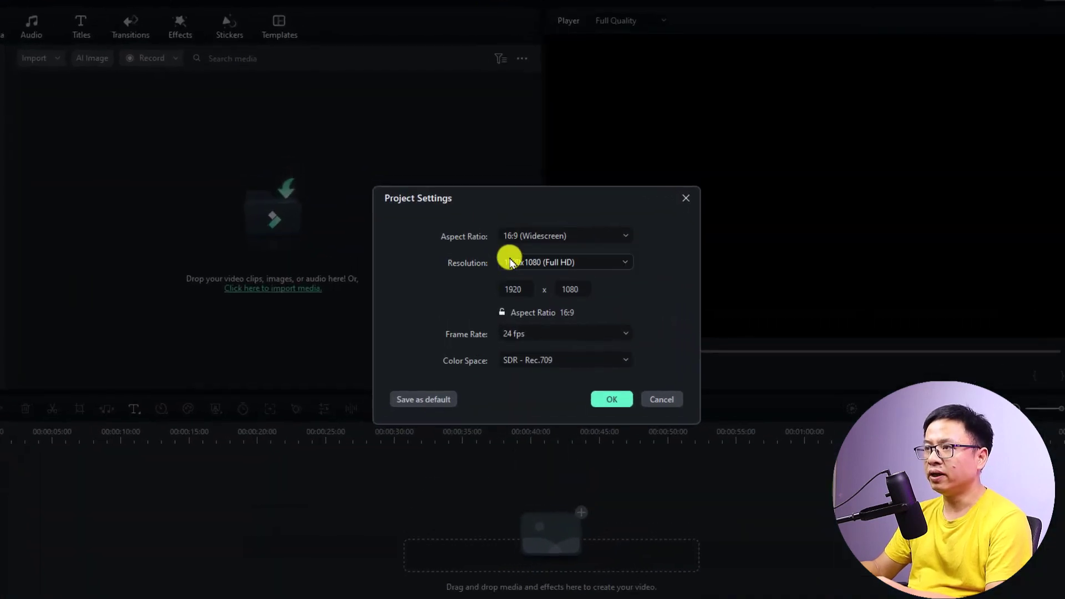
left_click(624, 264)
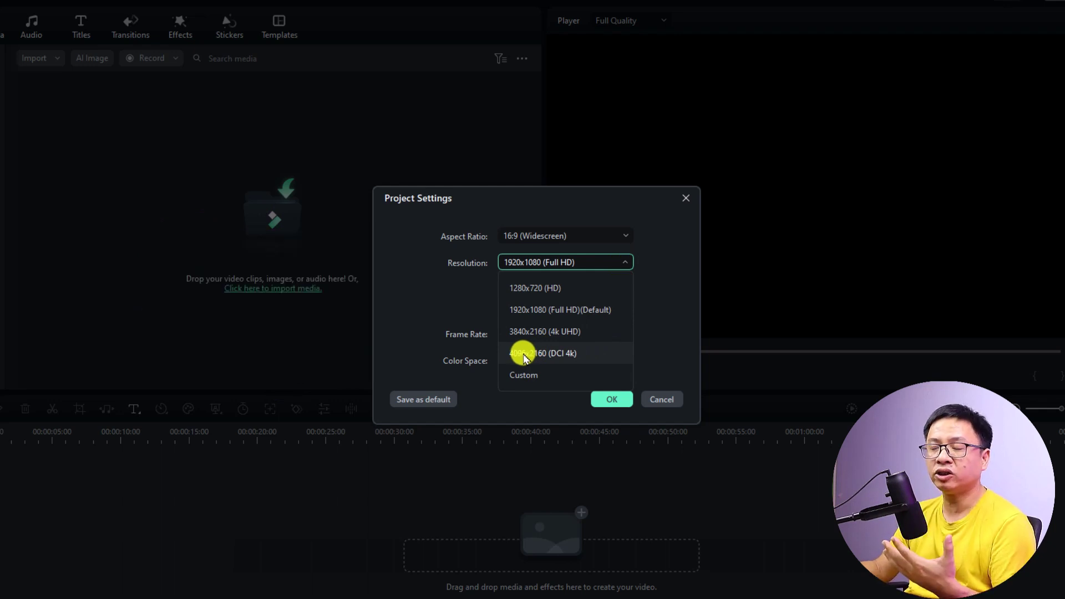
left_click(465, 313)
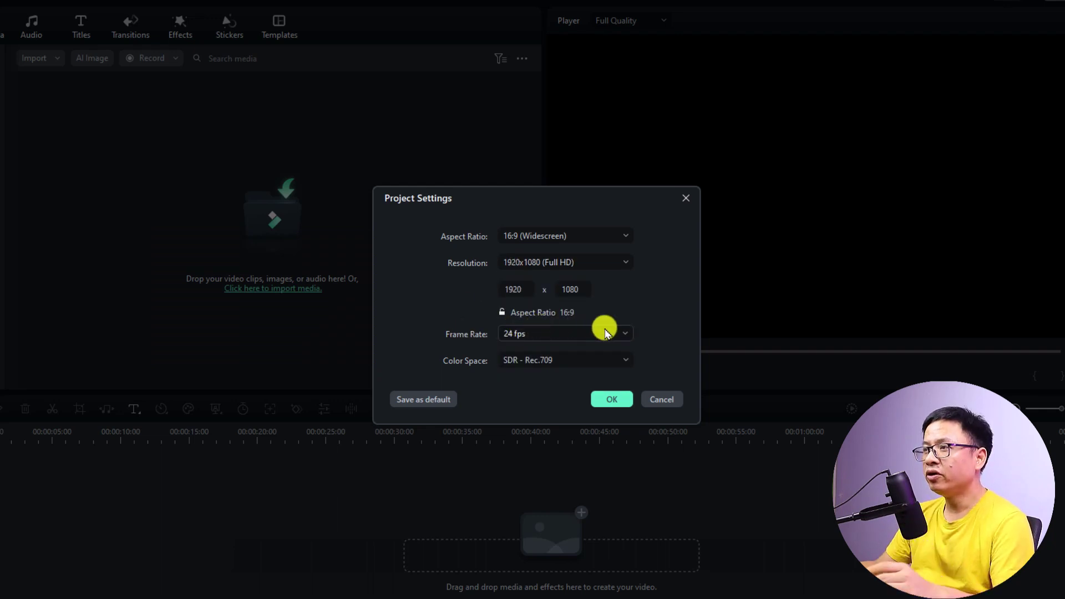
left_click(623, 333)
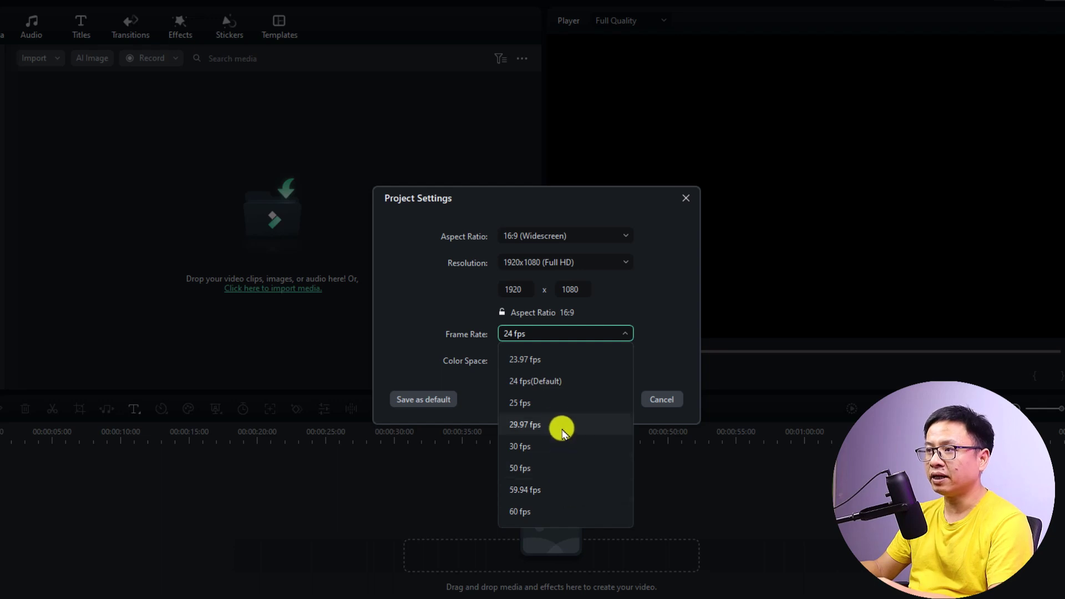
left_click(536, 382)
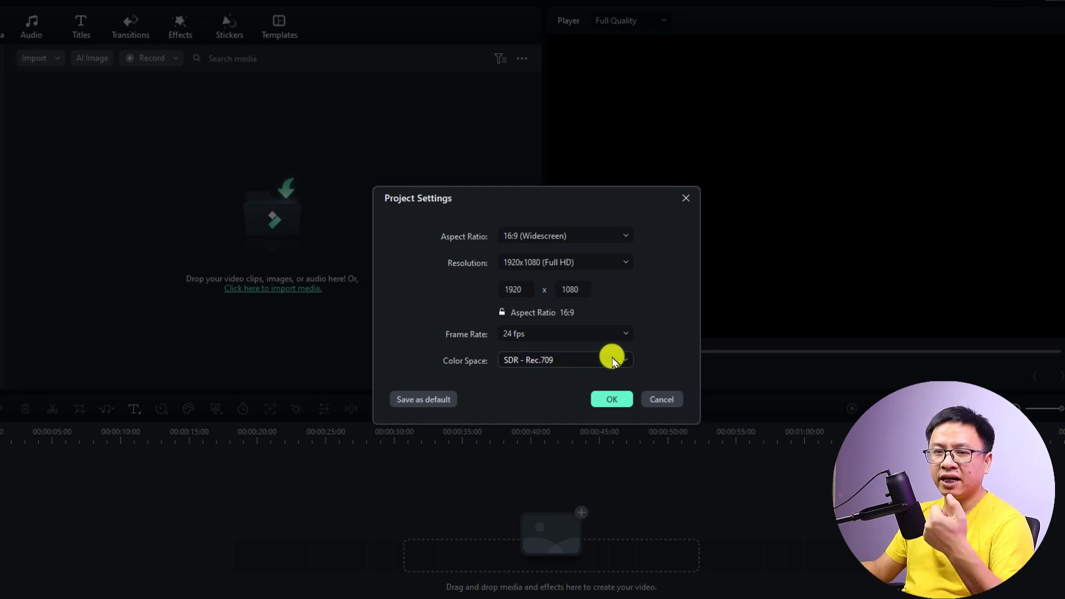
Review the color space choices and confirm the project settings
left_click(613, 361)
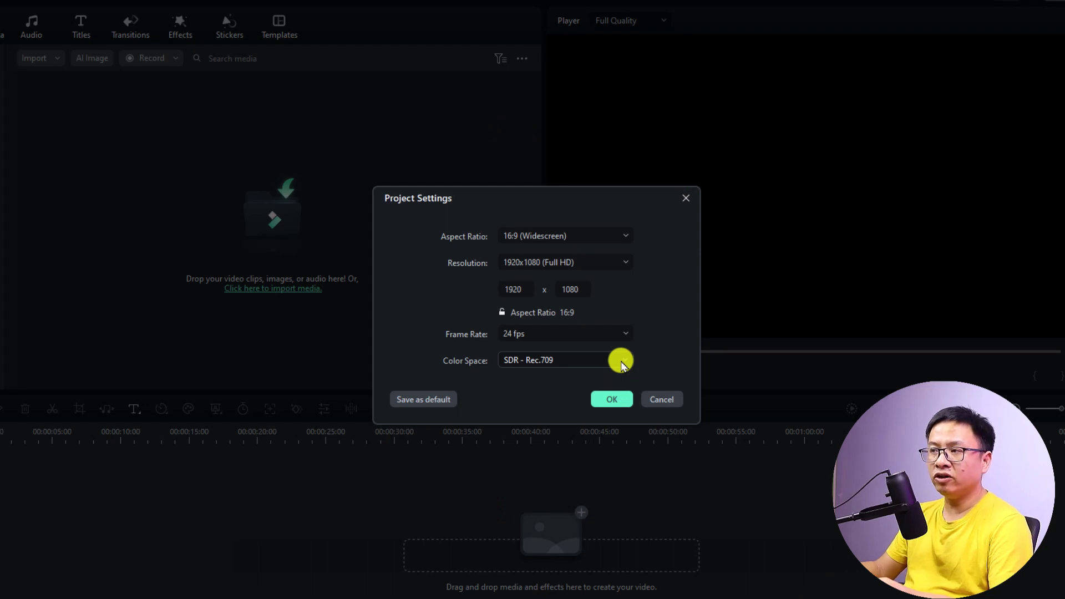
left_click(621, 363)
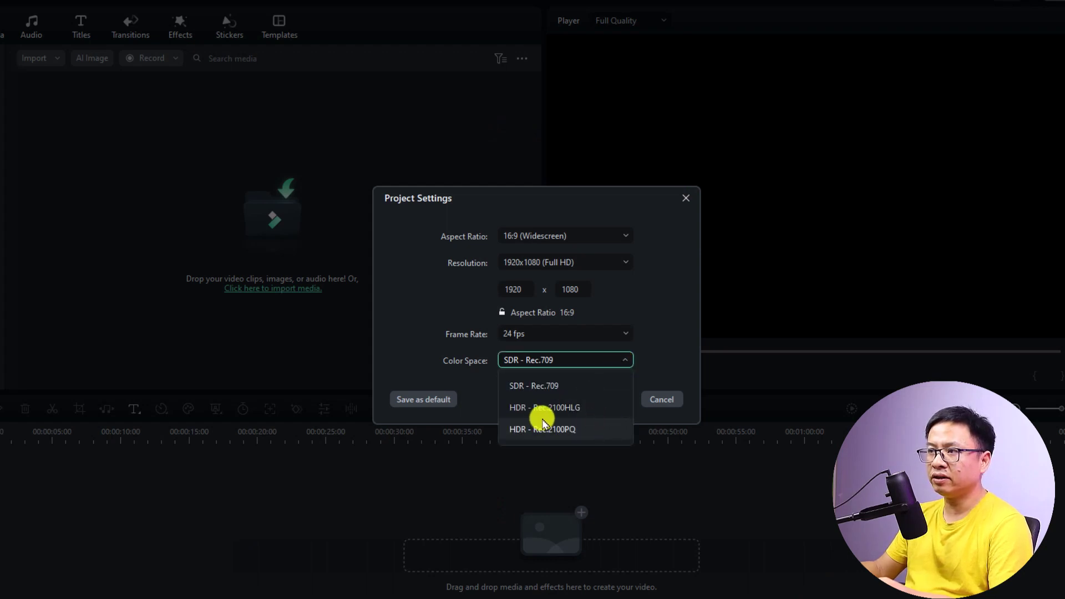
left_click(417, 345)
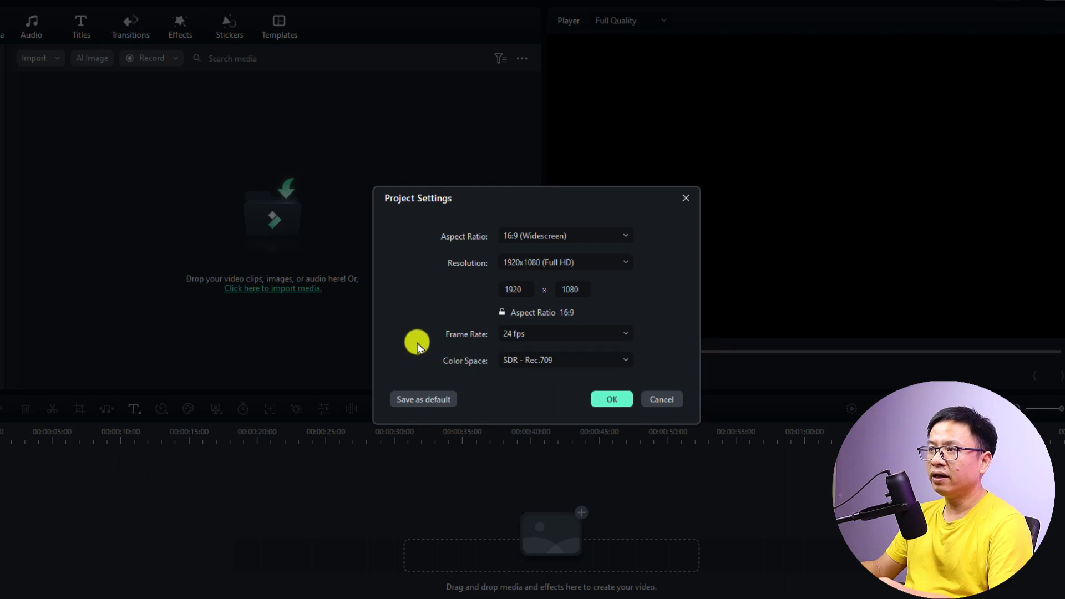
left_click(607, 398)
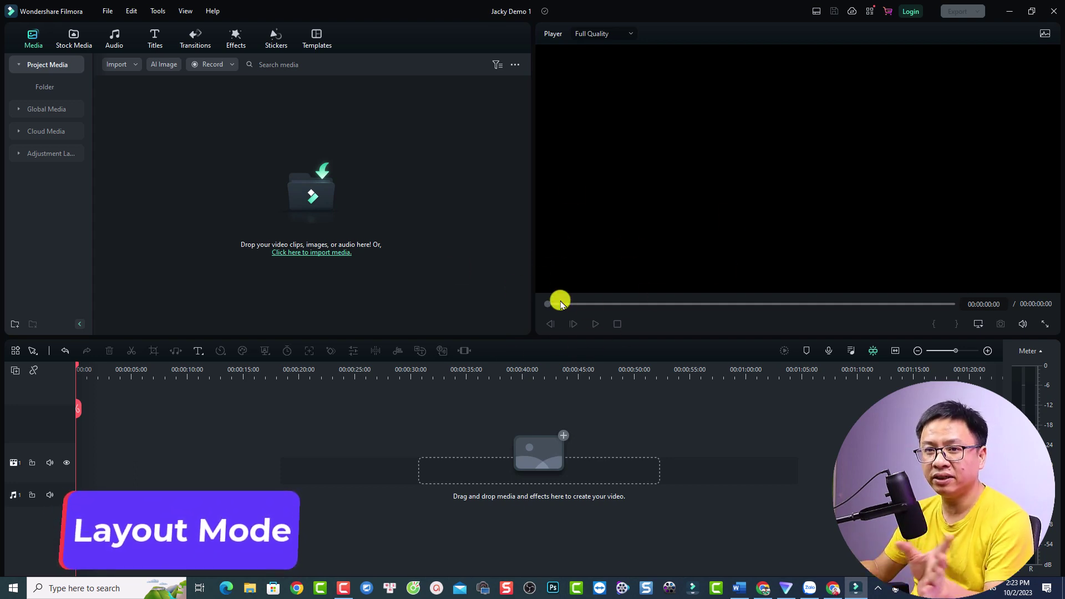
Switch the workspace to the Default layout and return it to the Classic layout
left_click(816, 13)
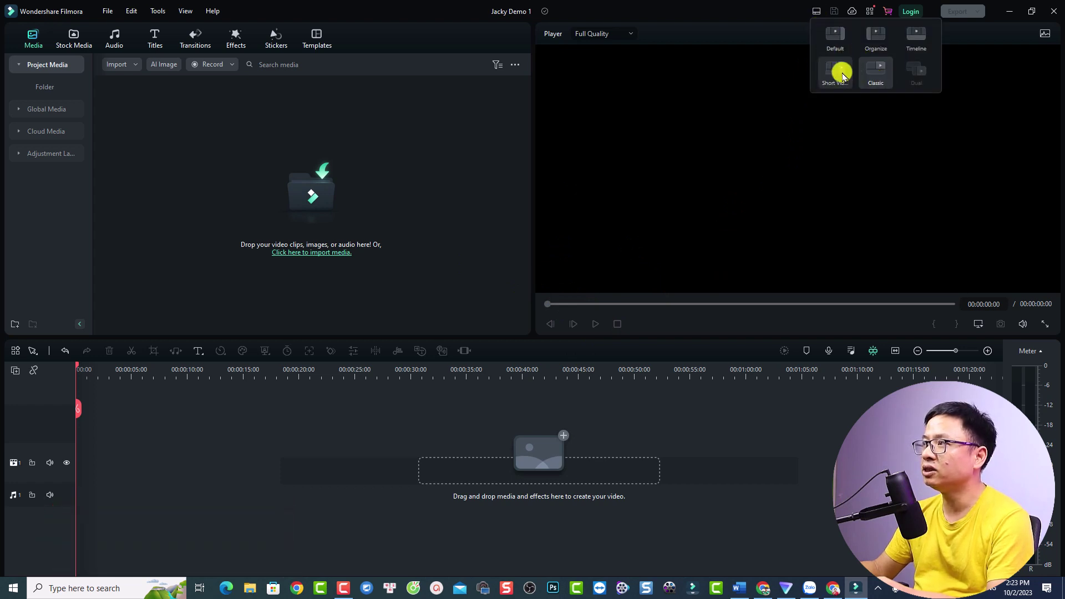
left_click(837, 40)
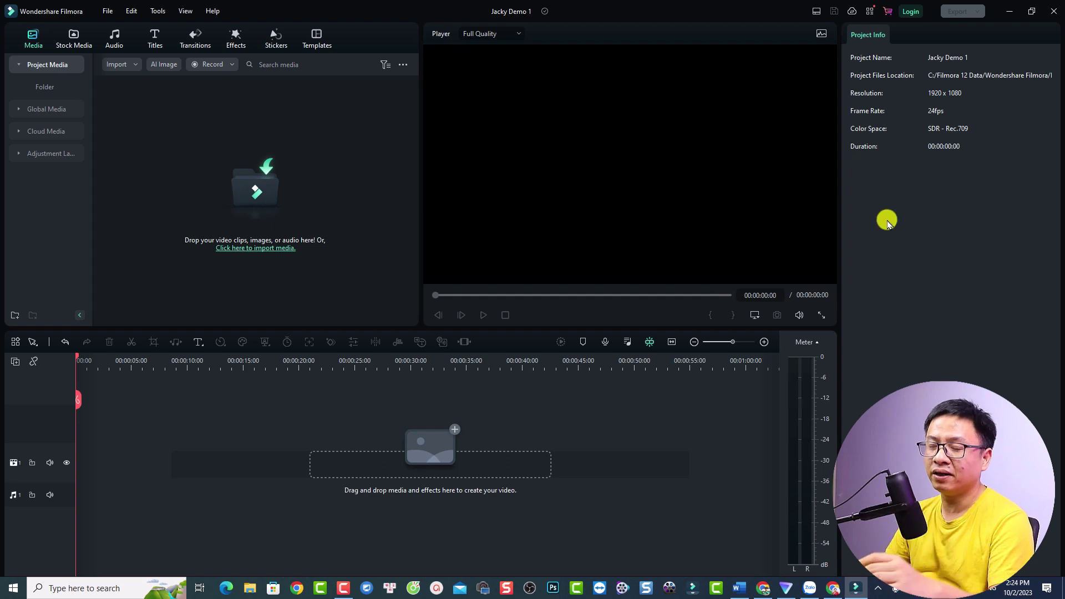
left_click(816, 11)
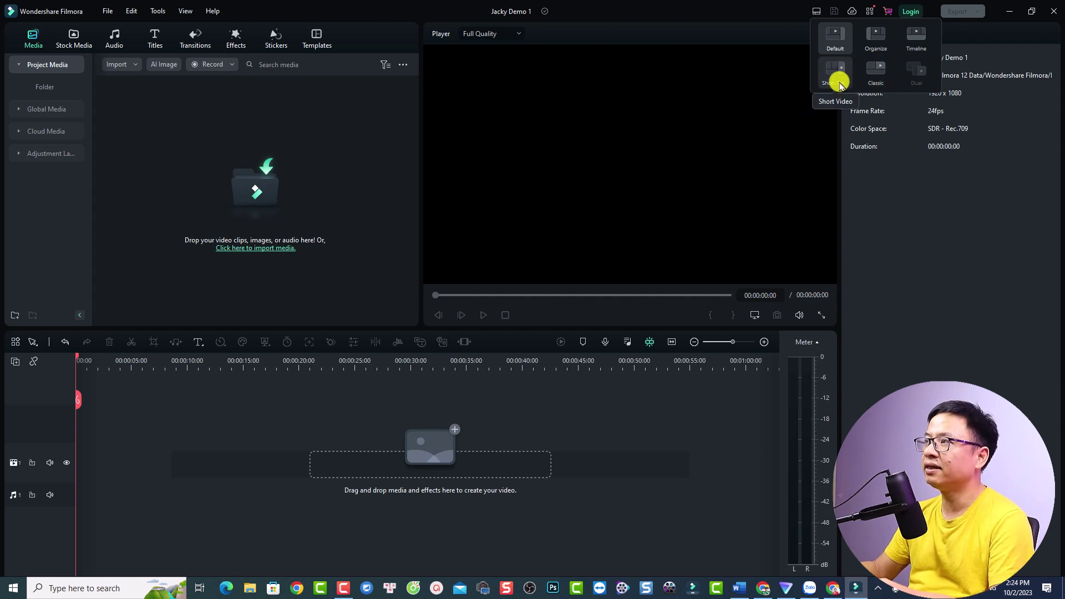
left_click(880, 76)
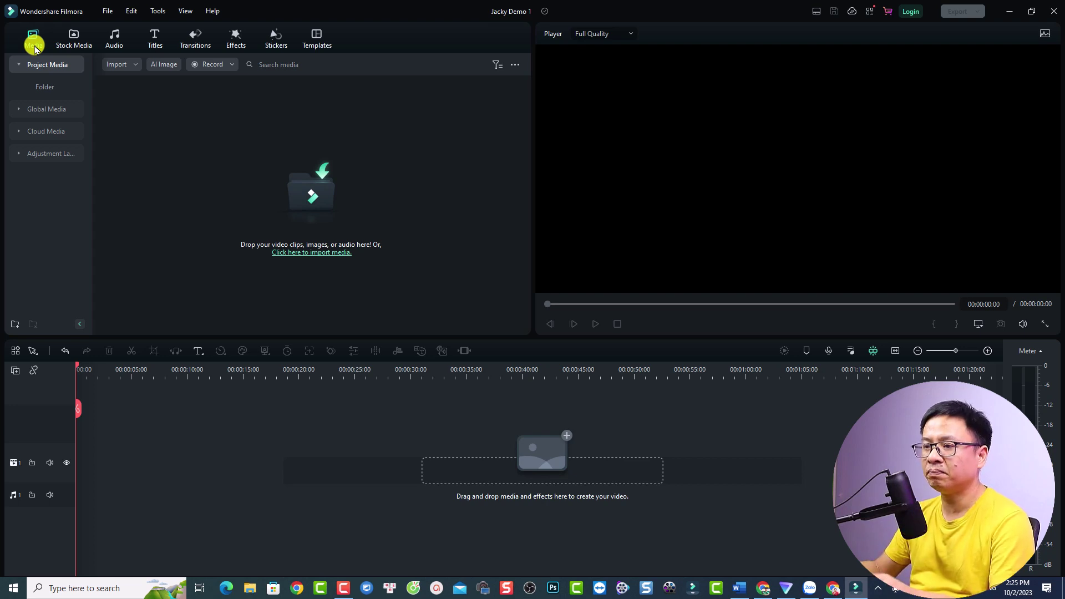
Import the images IMG_0001 to IMG_0016 from the 2023_09_10 folder into the project media
left_click(319, 193)
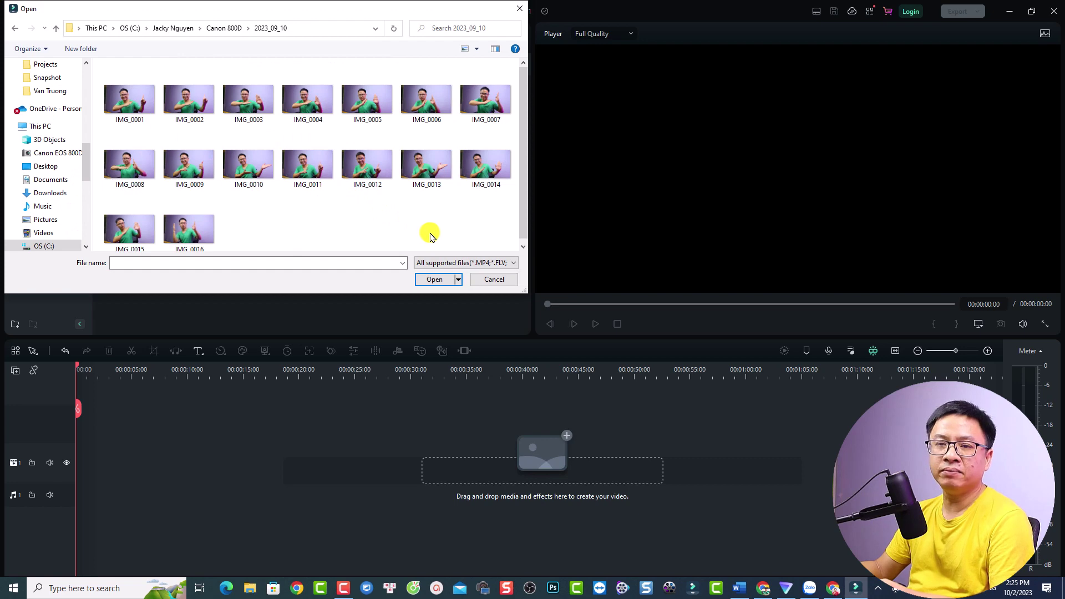
left_click_drag(468, 236, 103, 62)
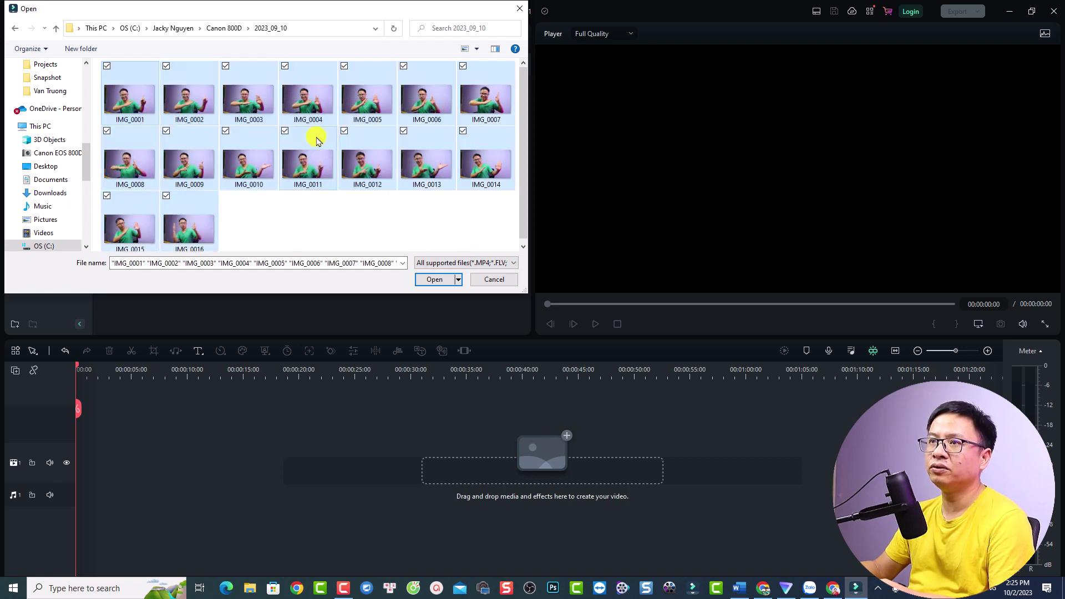
left_click(433, 279)
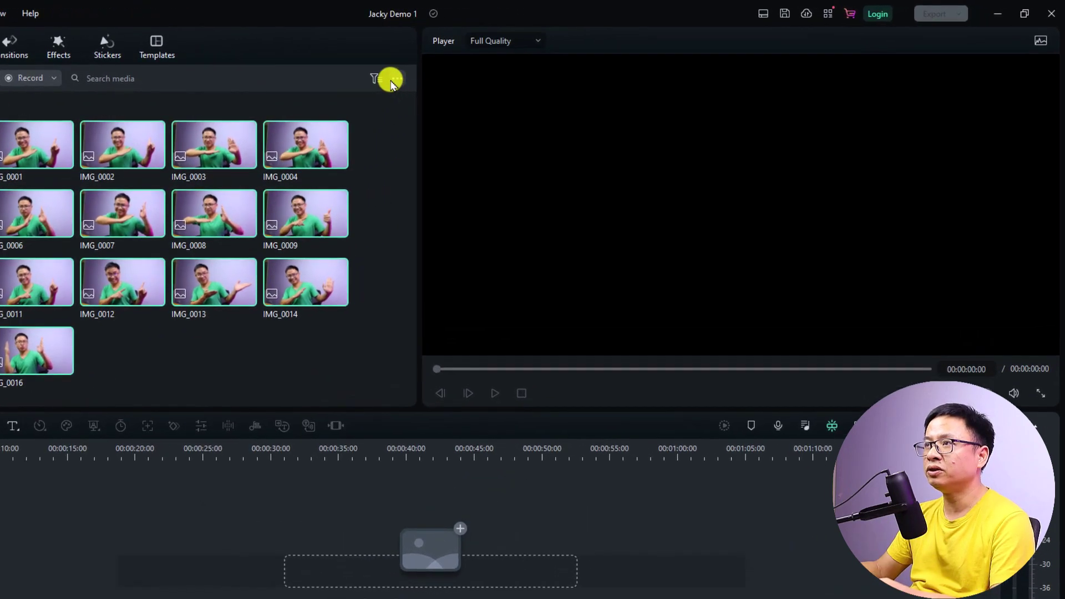
Examine the media library's view and sorting options and the available import methods
left_click(395, 79)
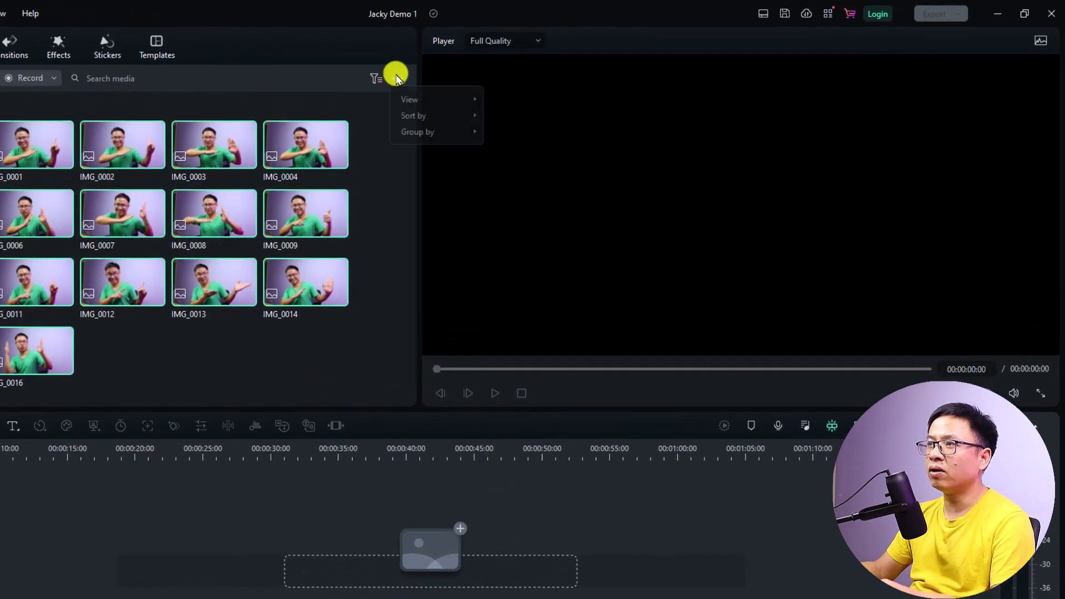
mouse_move(411, 99)
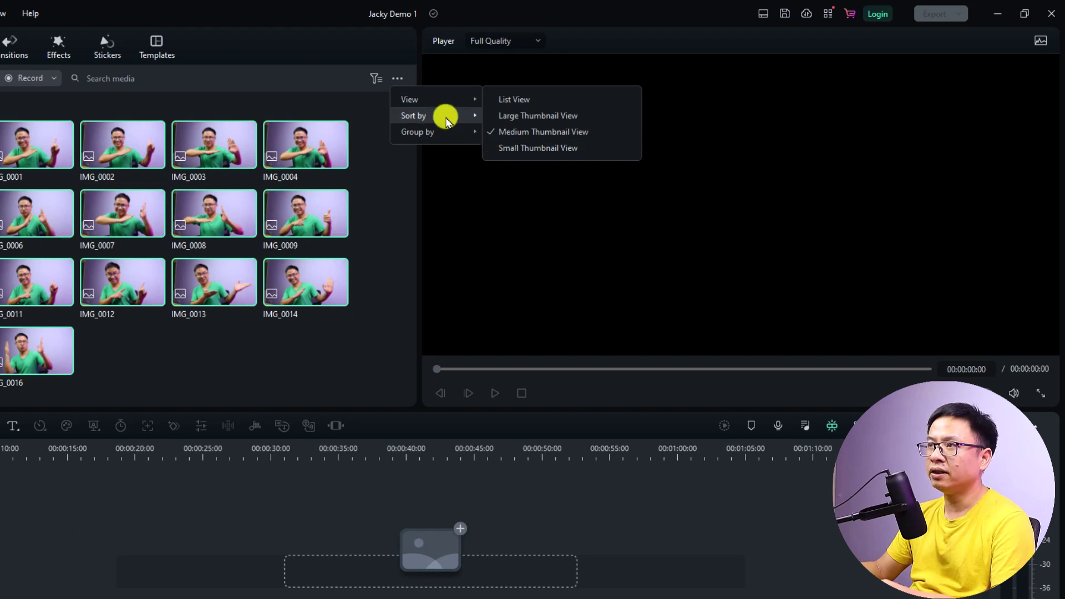
mouse_move(442, 115)
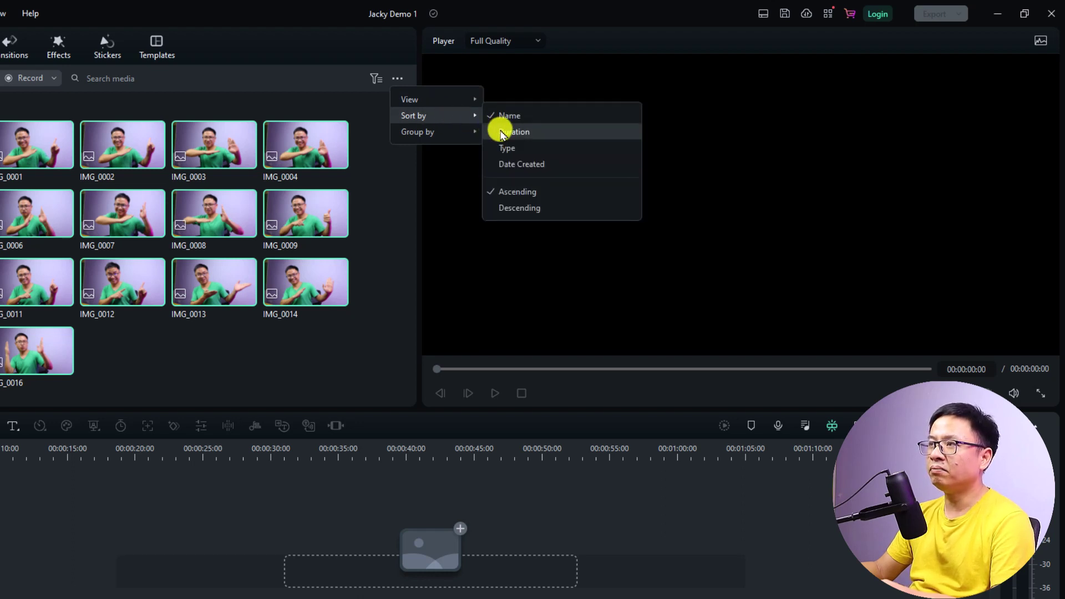
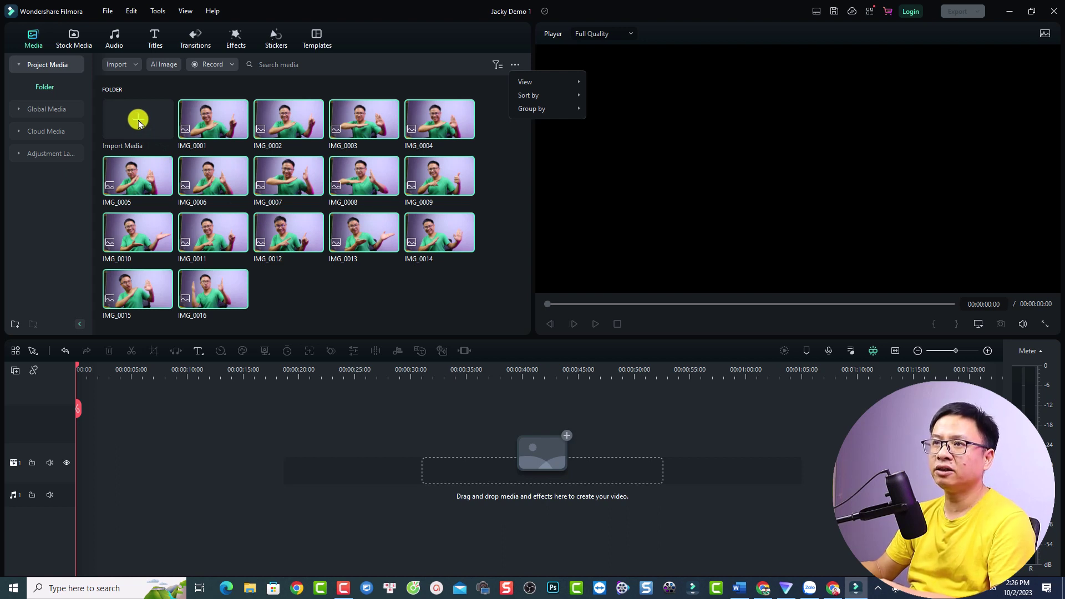
left_click(134, 65)
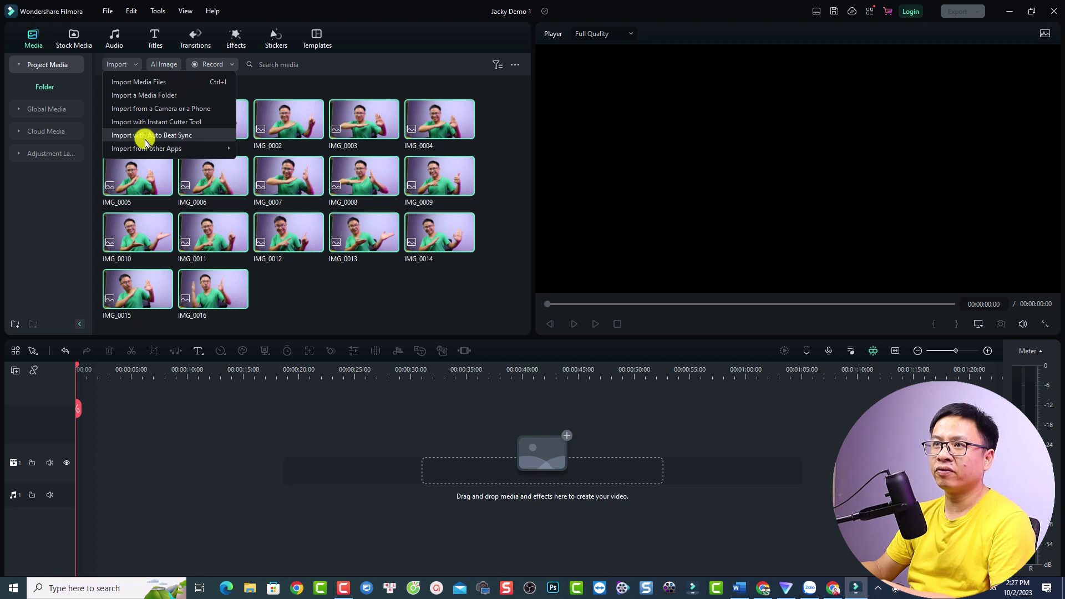
mouse_move(145, 147)
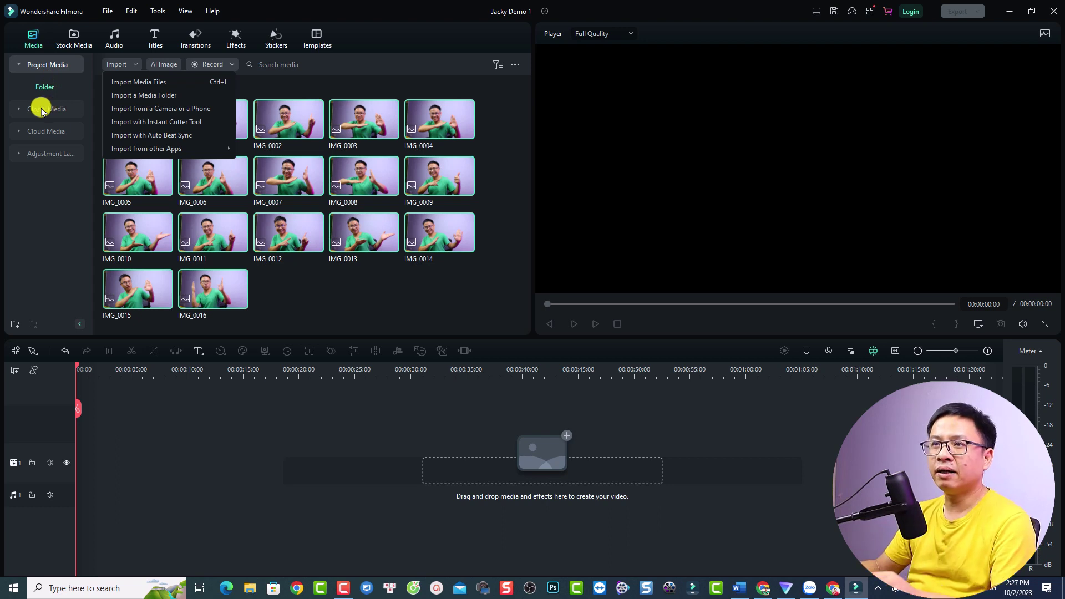
Expand the Global Media library to view its folders, including Intro 2022
left_click(19, 107)
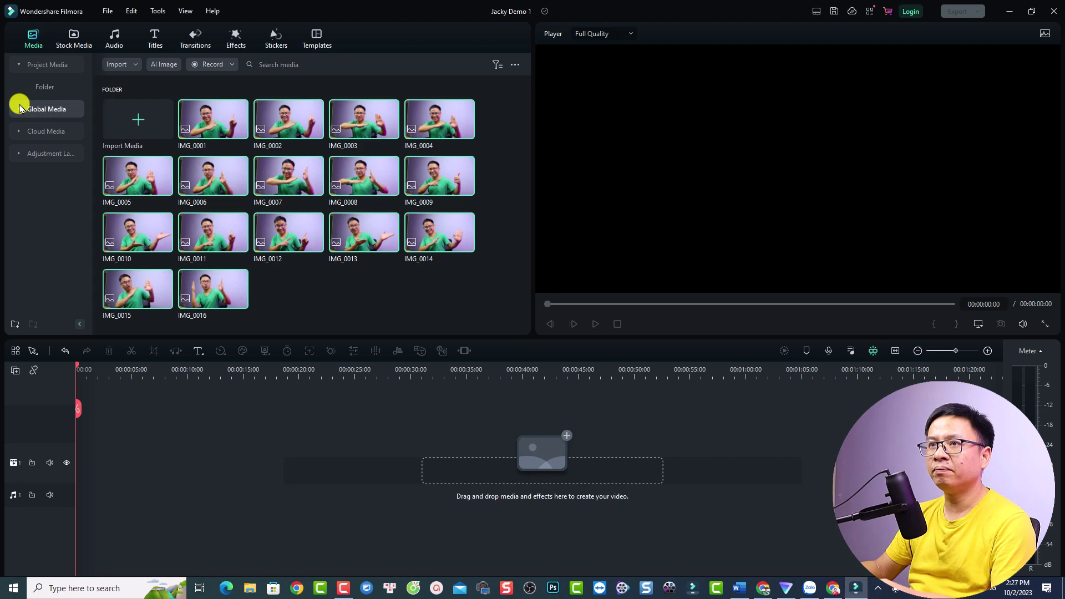
left_click(18, 109)
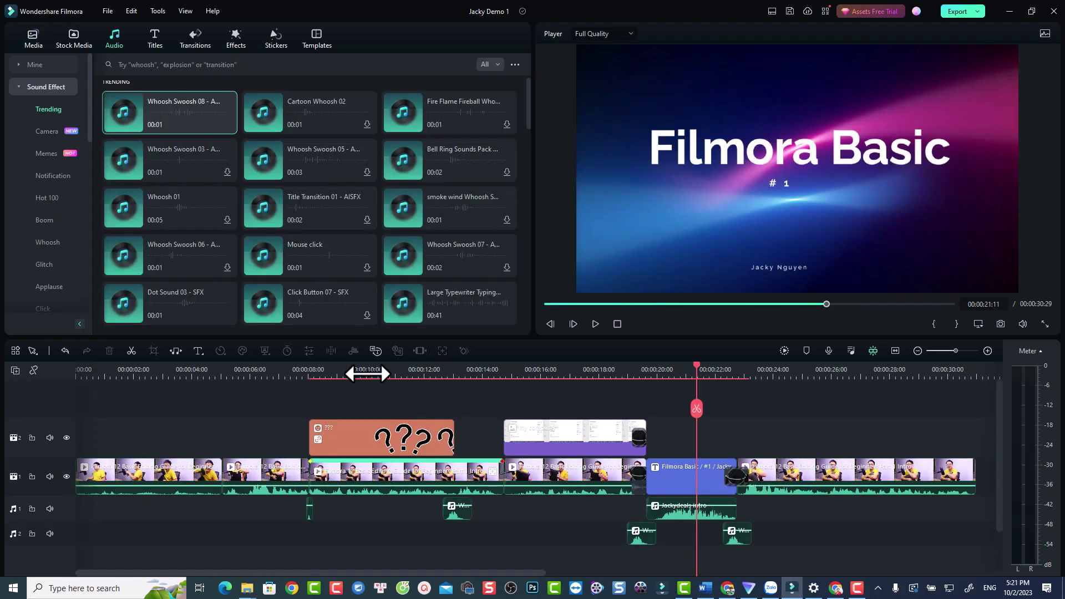
Add the Opener 20 title on a new track above the question-mark clip, starting at about 11 seconds
left_click(368, 369)
left_click(155, 39)
left_click_drag(289, 123, 515, 418)
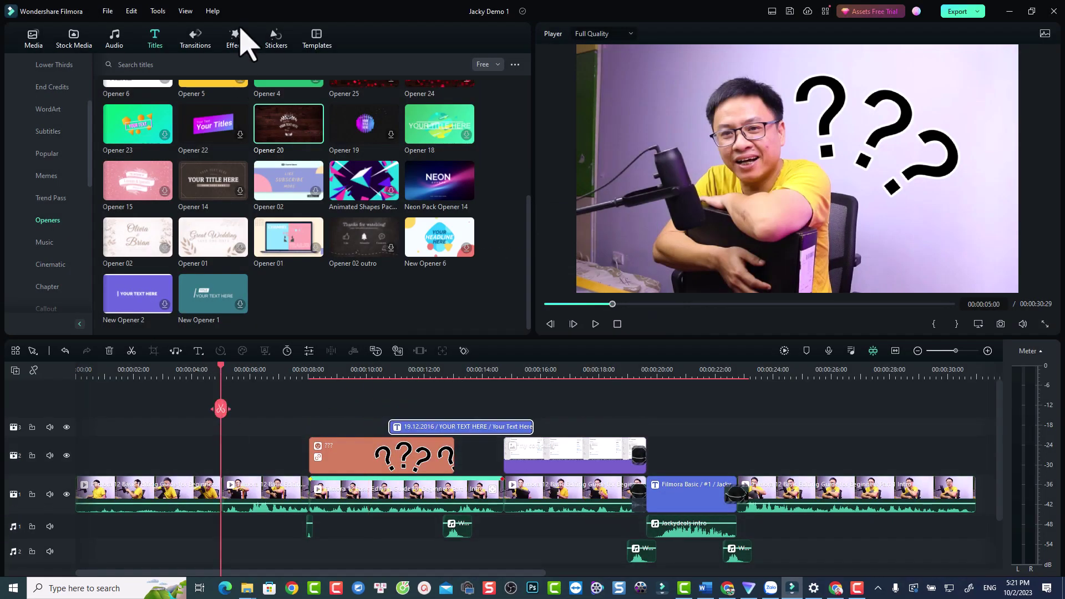
left_click(242, 34)
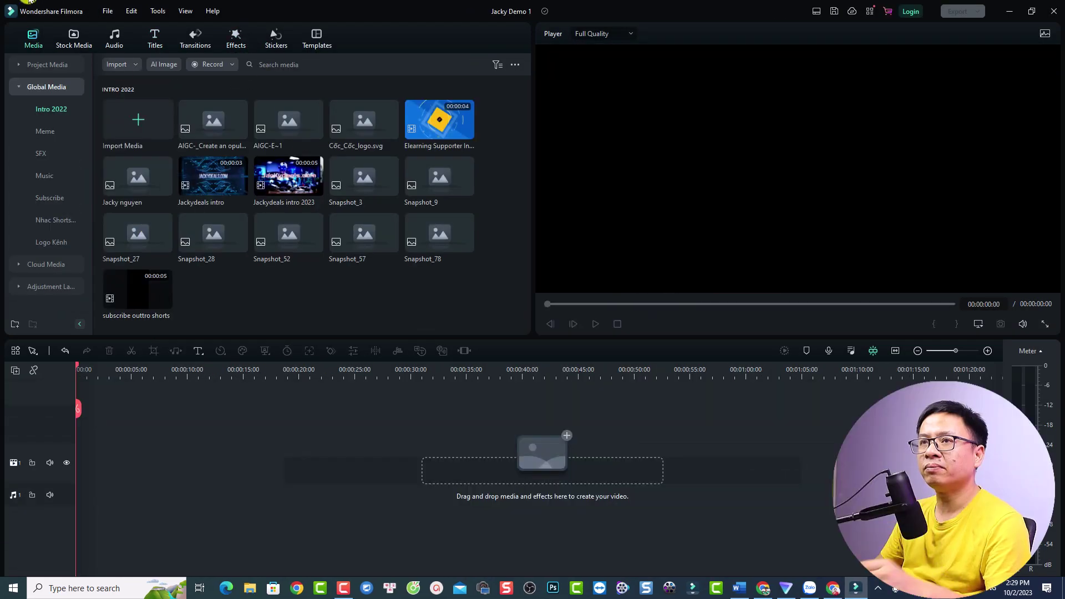
Show the project media again and place all images IMG_0001 to IMG_0016 in sequence at the start of video track 1
left_click(35, 64)
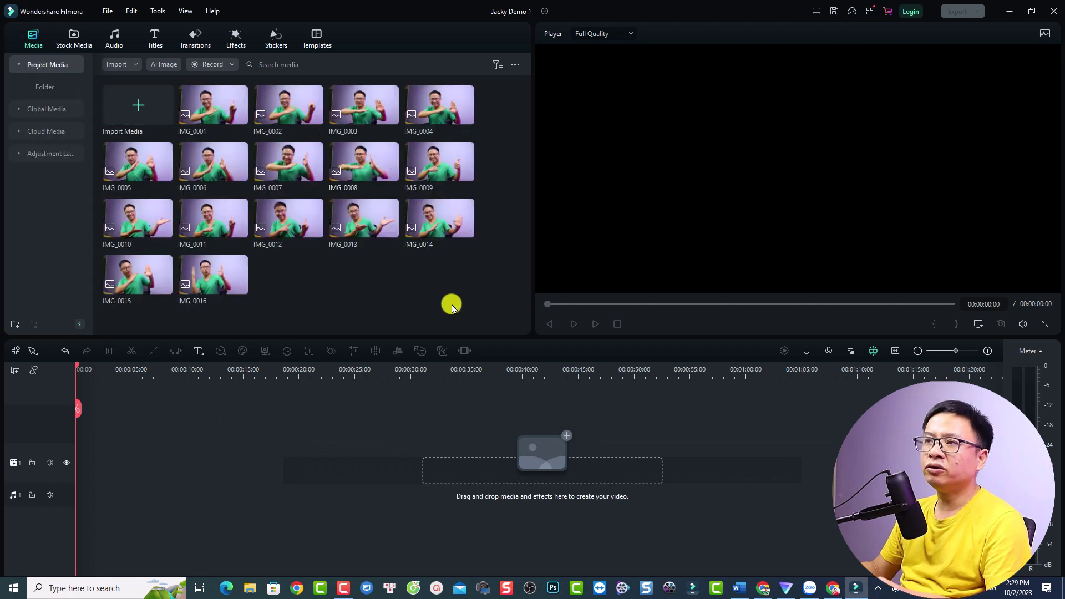
left_click_drag(452, 305, 147, 147)
left_click_drag(183, 181, 216, 485)
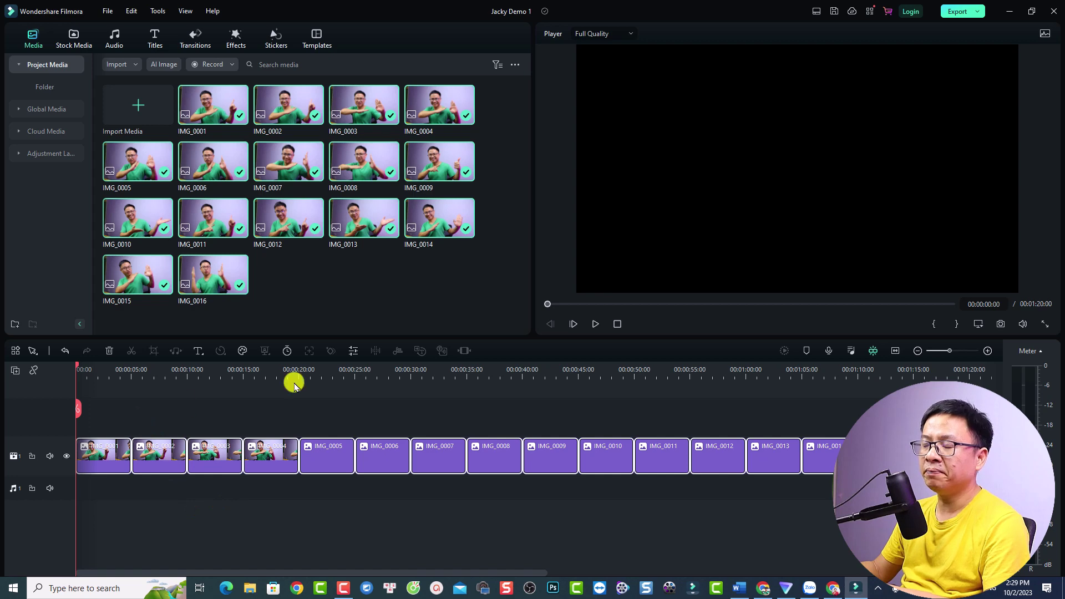
Preview the start of the image sequence and review the track management options
left_click(595, 324)
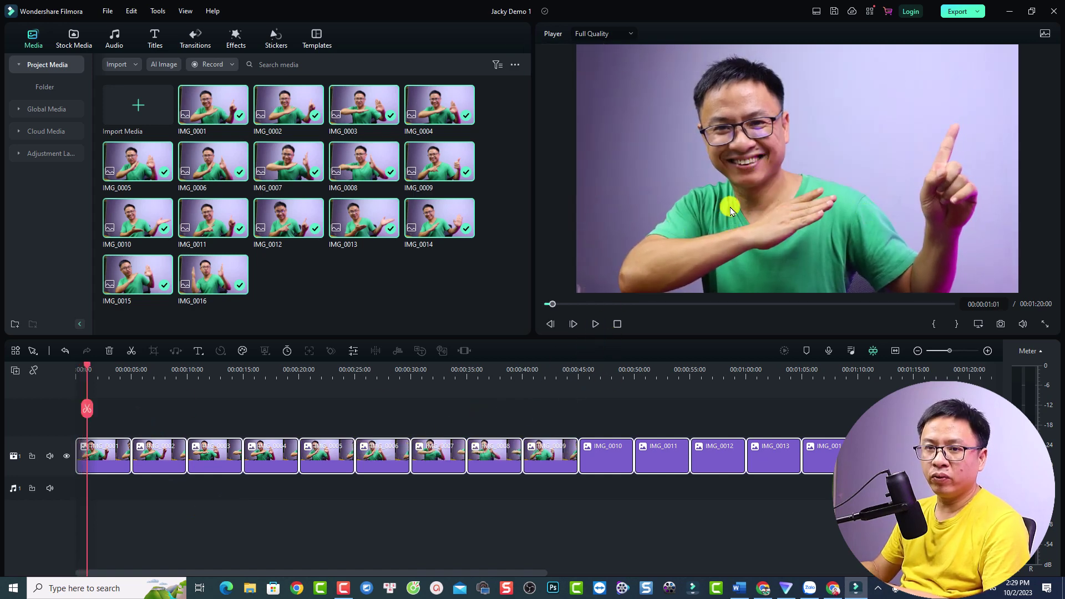
left_click(155, 450)
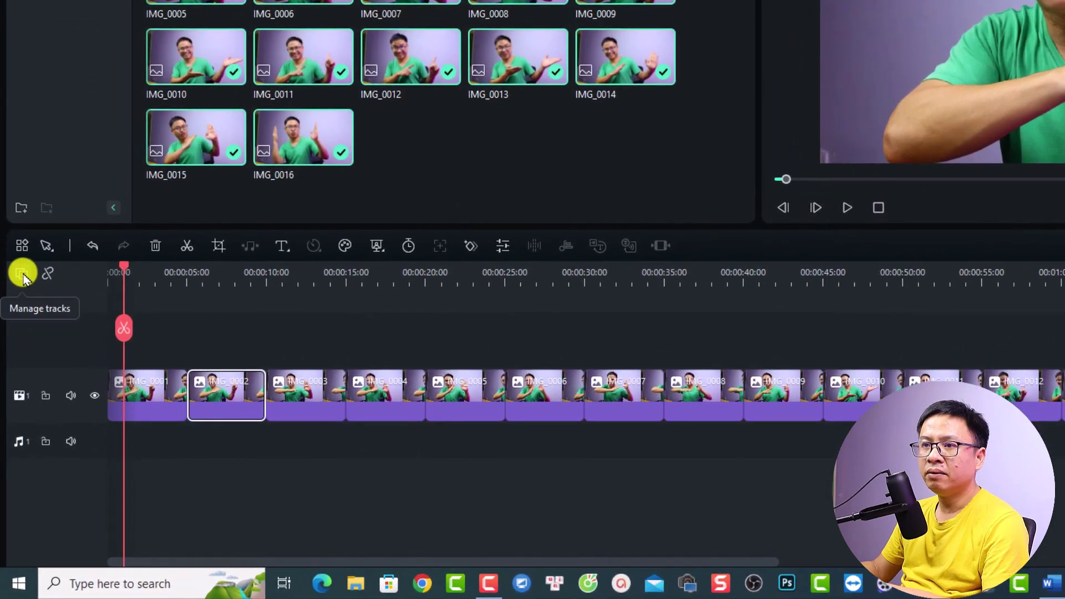
left_click(21, 274)
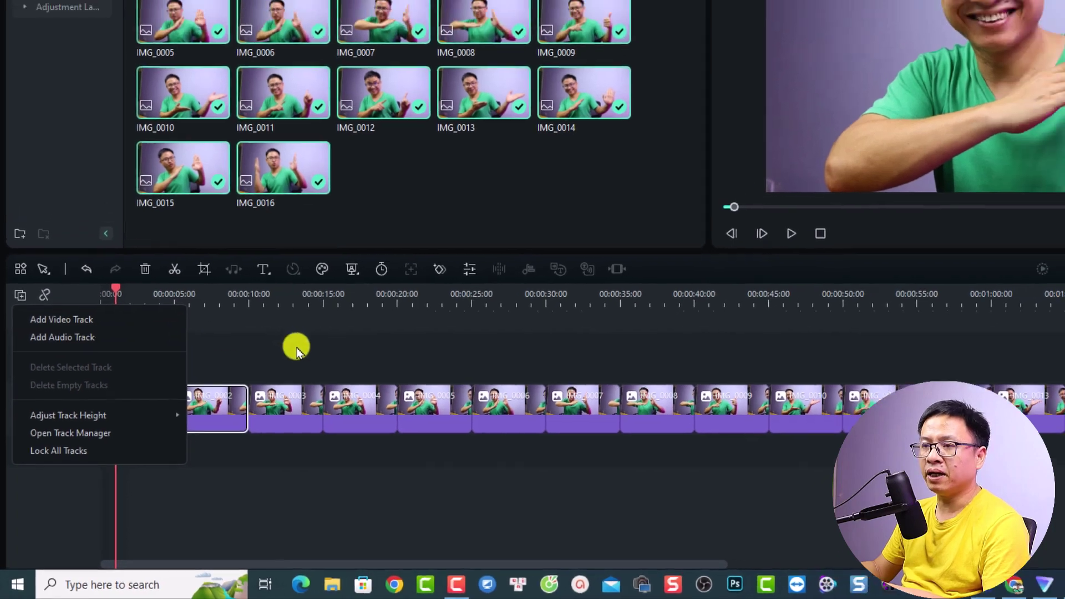
left_click(264, 366)
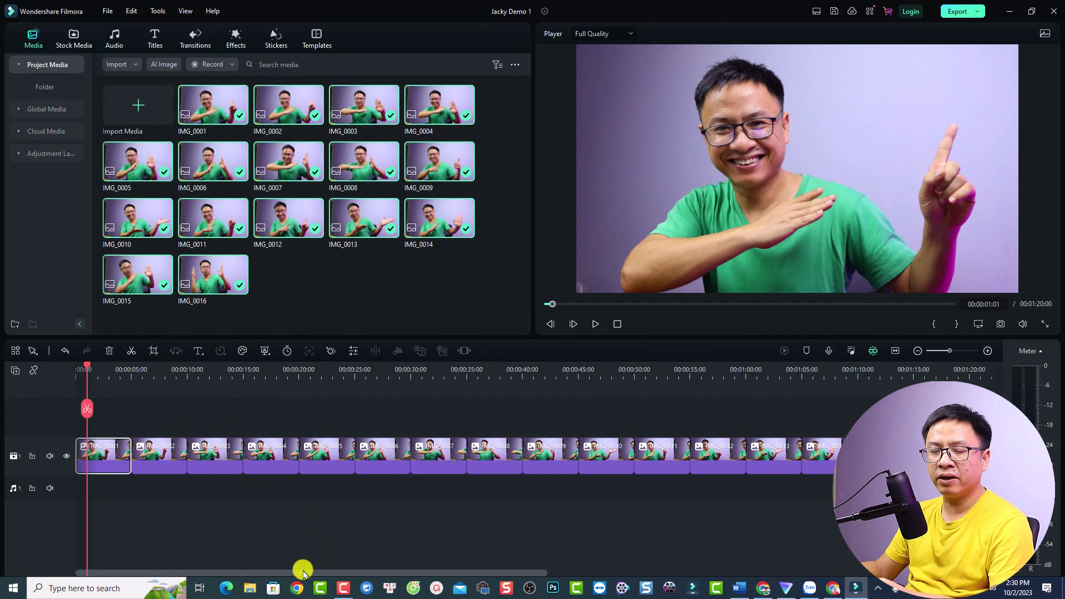
Inspect the whole image sequence by scrolling the timeline, trying different zoom levels and fitting it to the timeline
left_click_drag(303, 573, 739, 571)
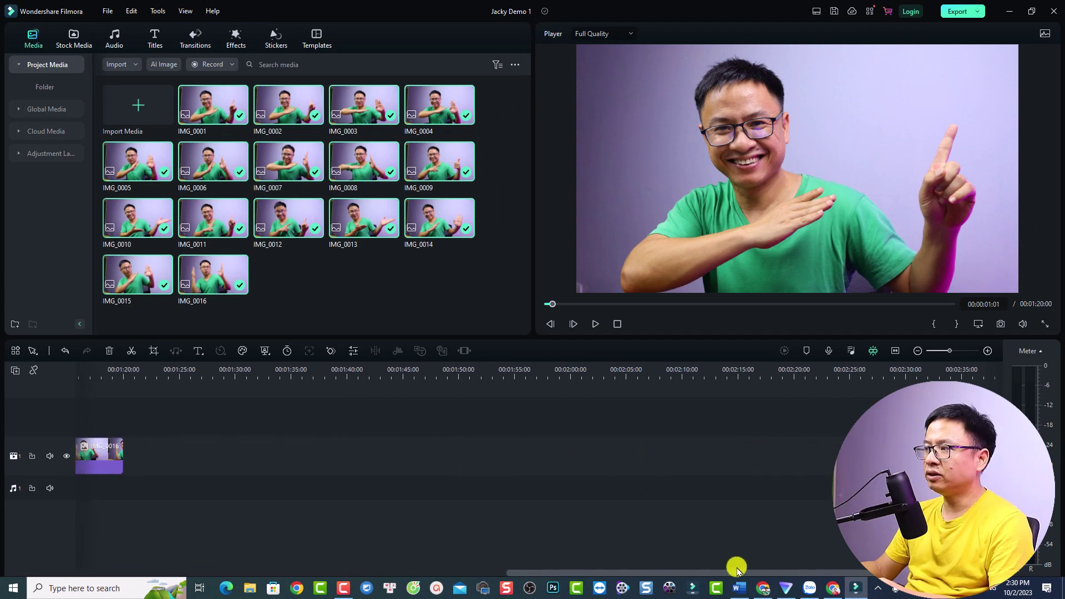
left_click_drag(808, 571, 281, 527)
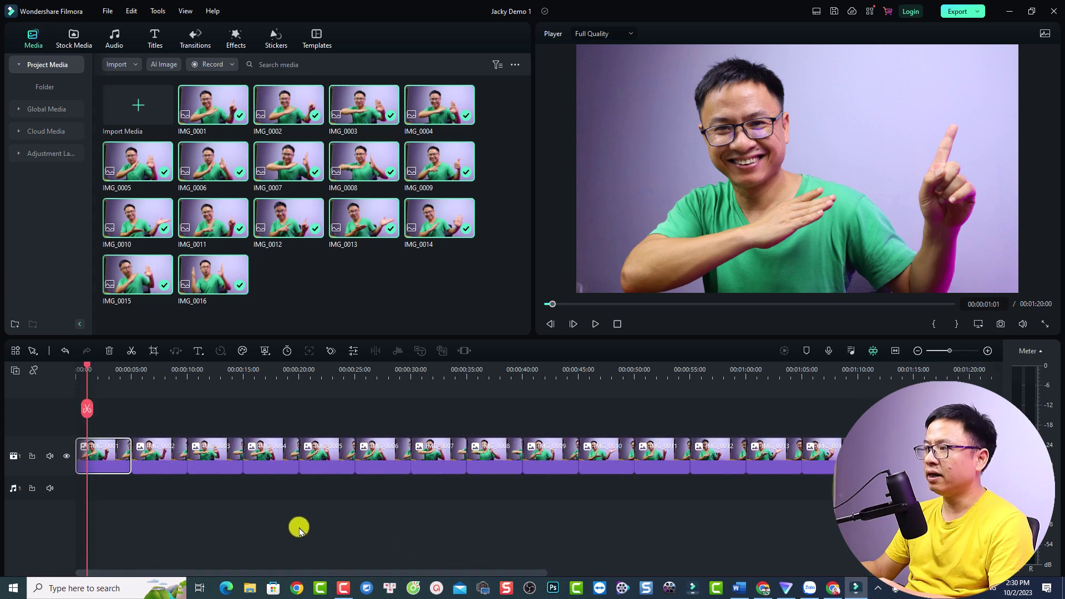
left_click(917, 351)
left_click(918, 351)
left_click(918, 350)
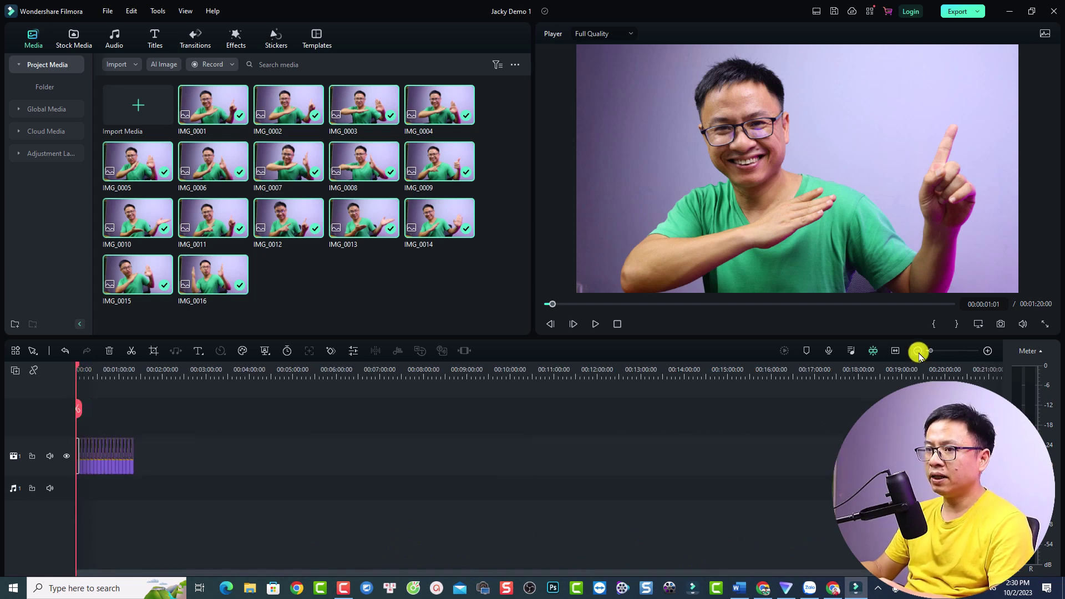
left_click(918, 350)
left_click(986, 351)
left_click(987, 351)
left_click(986, 351)
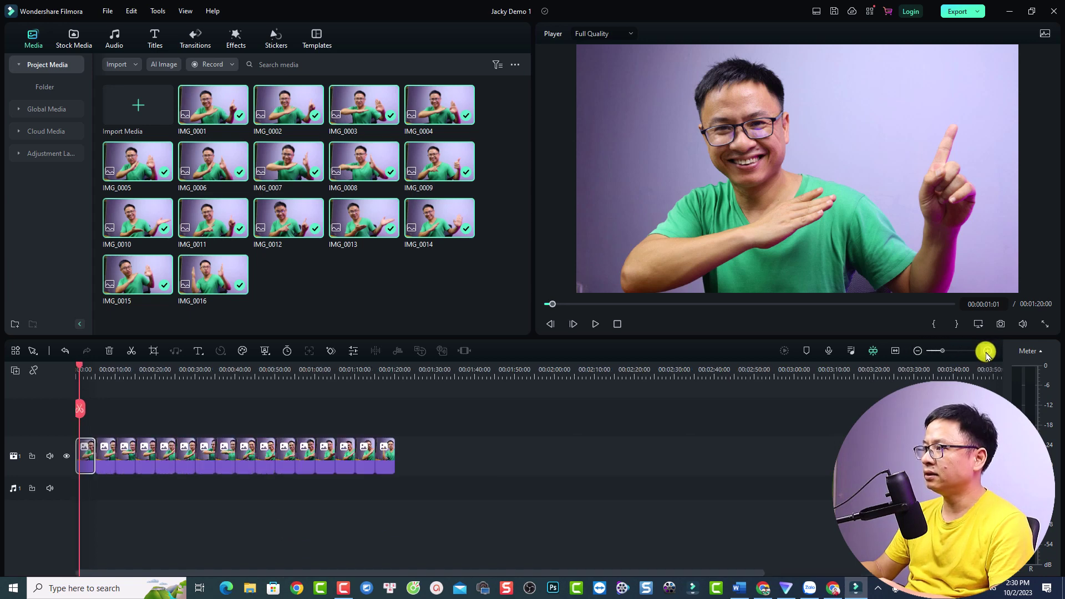
left_click(987, 351)
left_click(987, 351)
left_click(987, 351)
left_click(985, 352)
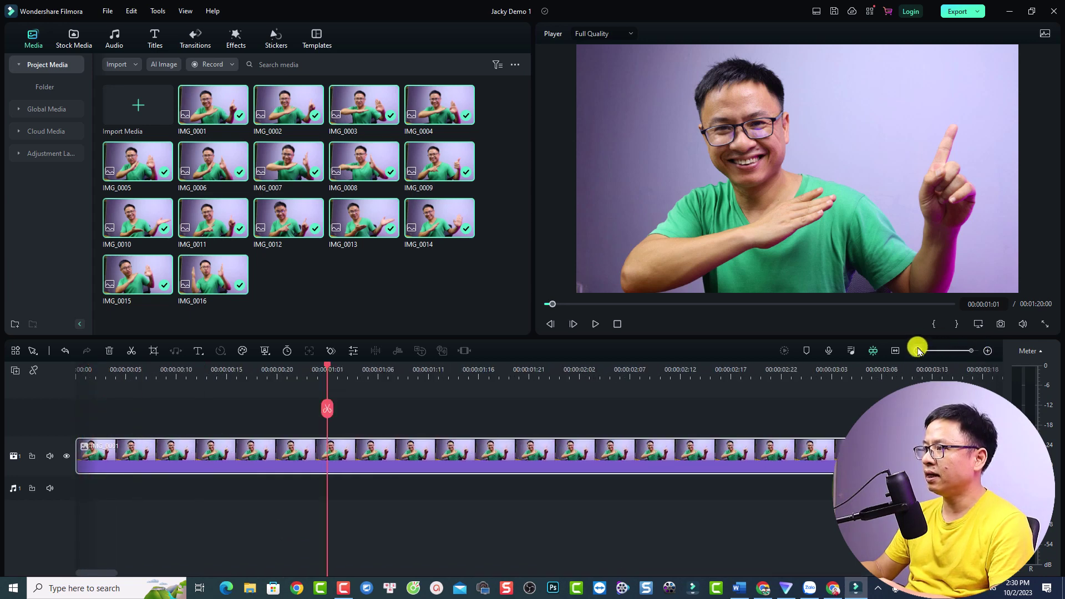
left_click(918, 350)
left_click(919, 351)
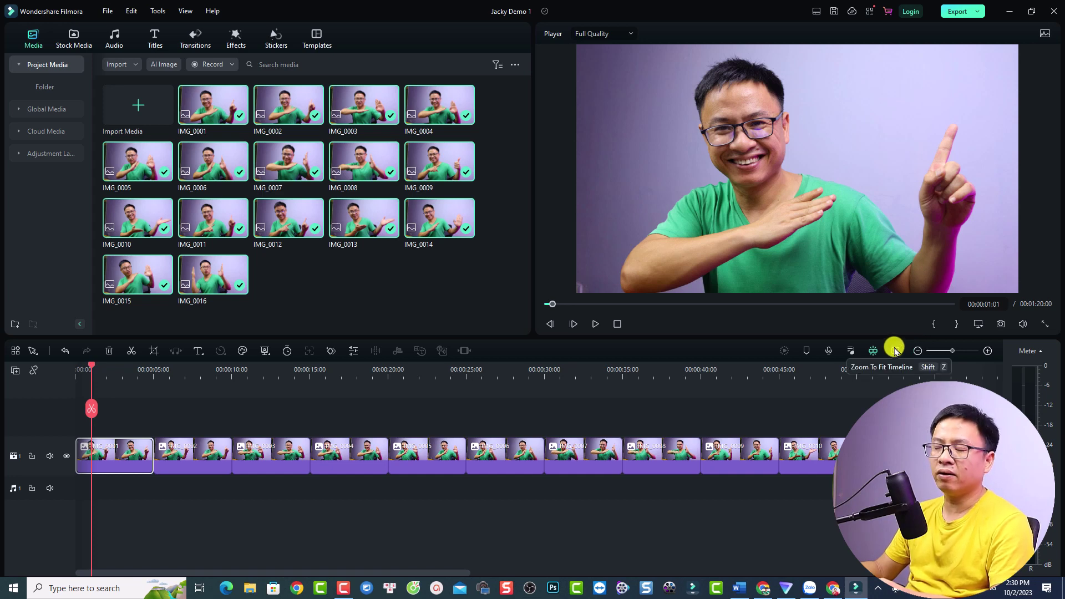
left_click(895, 351)
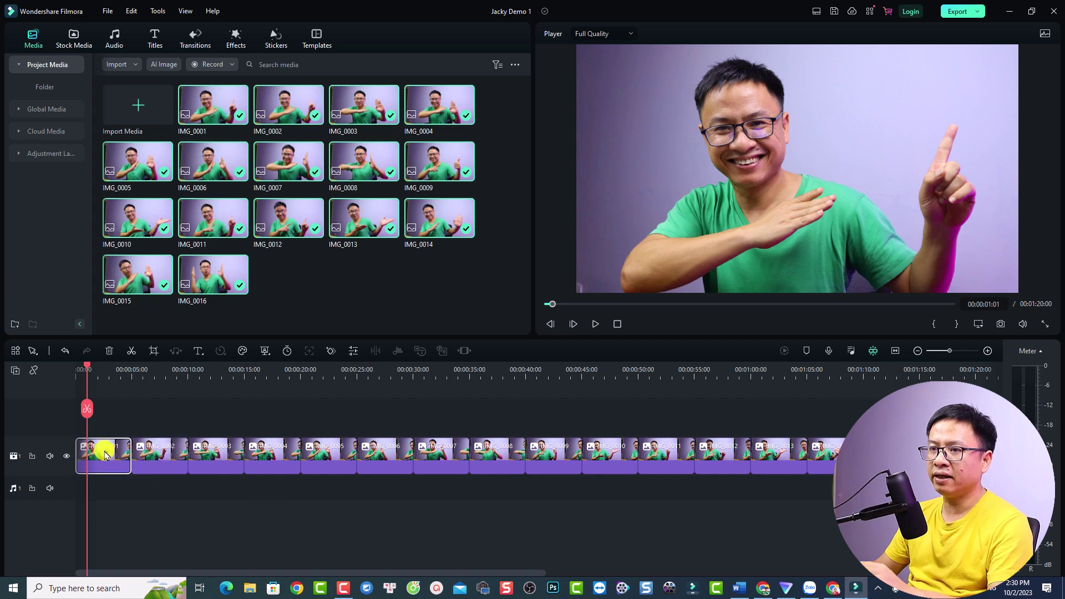
Try layering the IMG_0002 clip on a new video track over IMG_0001 from the playhead, preview the overlap and undo the move
left_click_drag(163, 460, 111, 430)
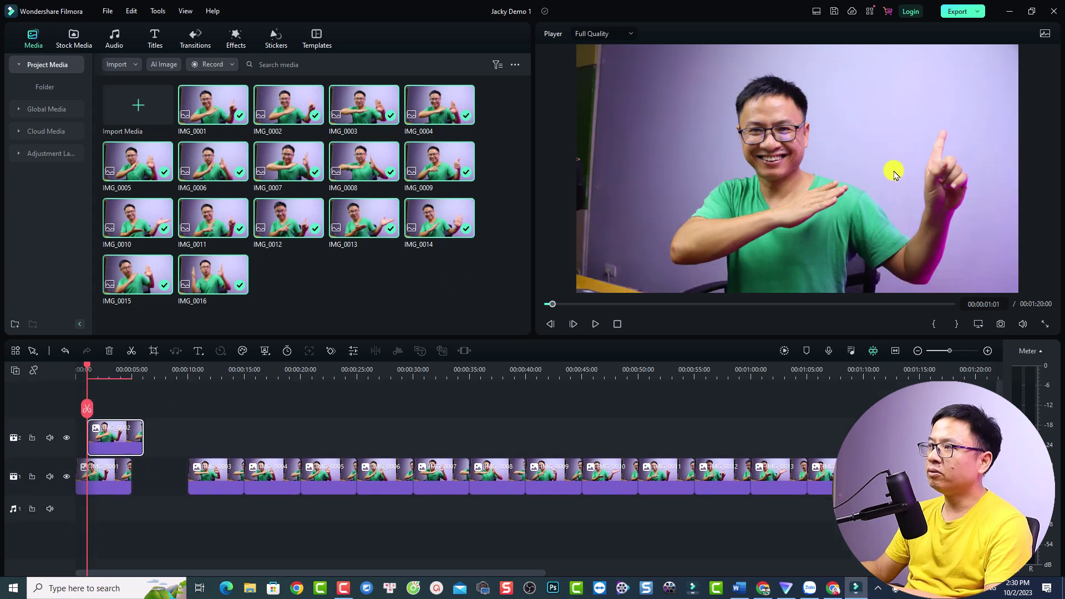
left_click(81, 369)
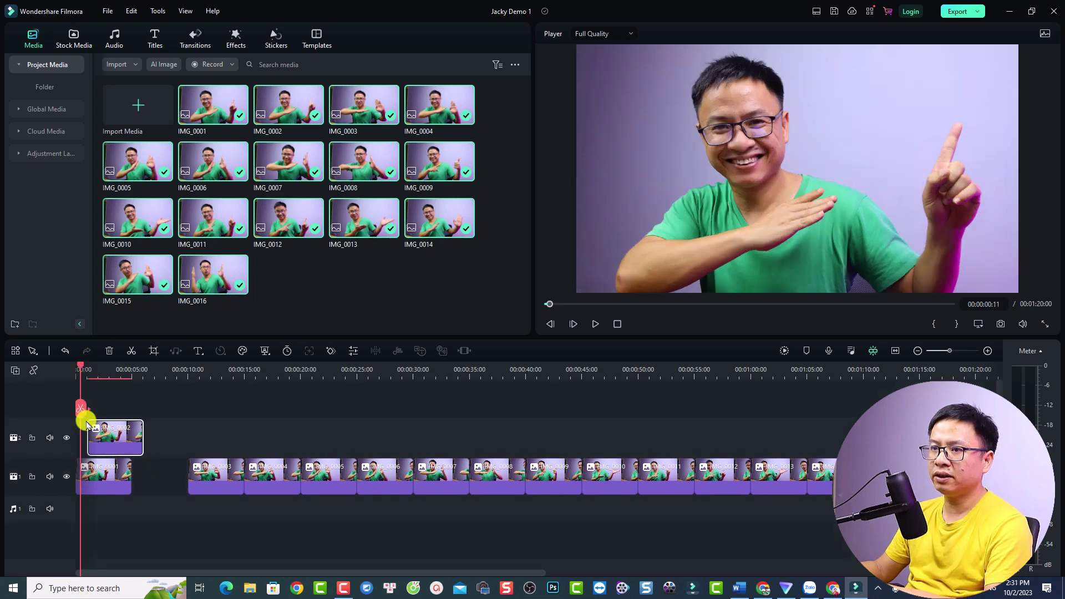
key("space")
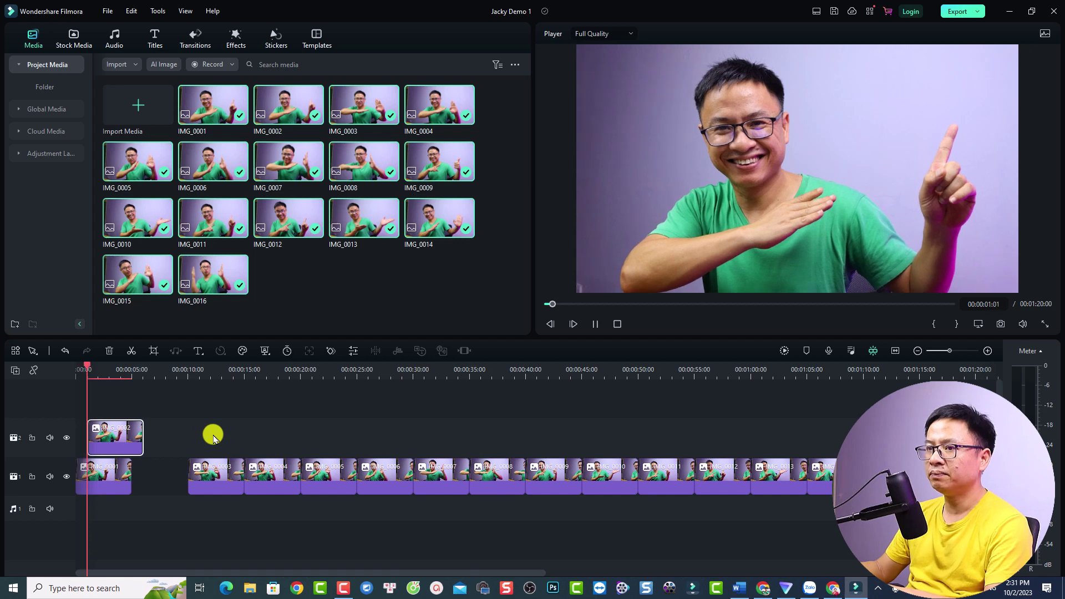
key("space")
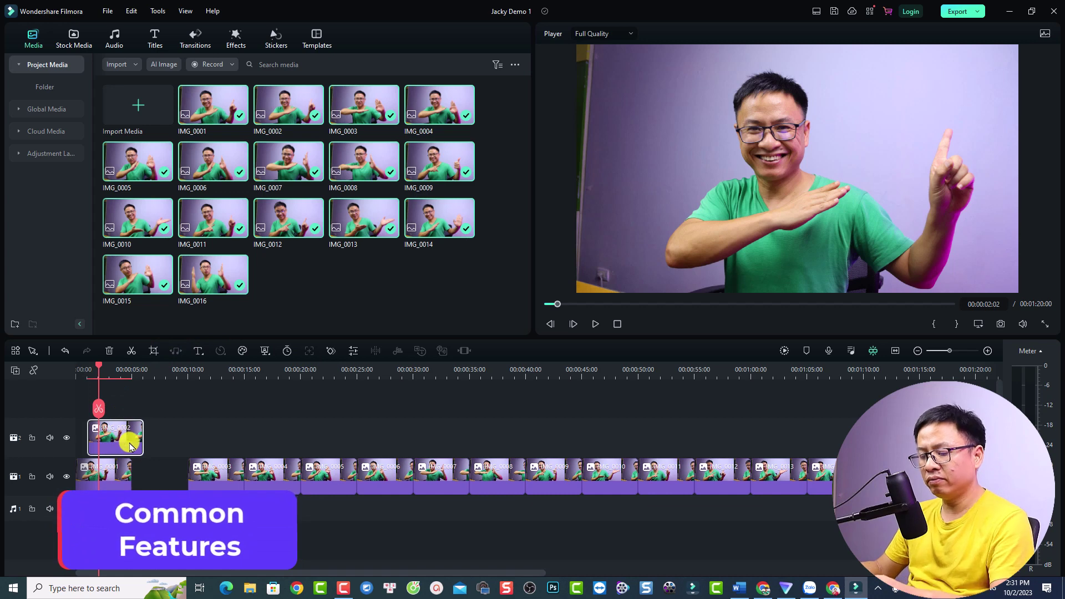
left_click(63, 351)
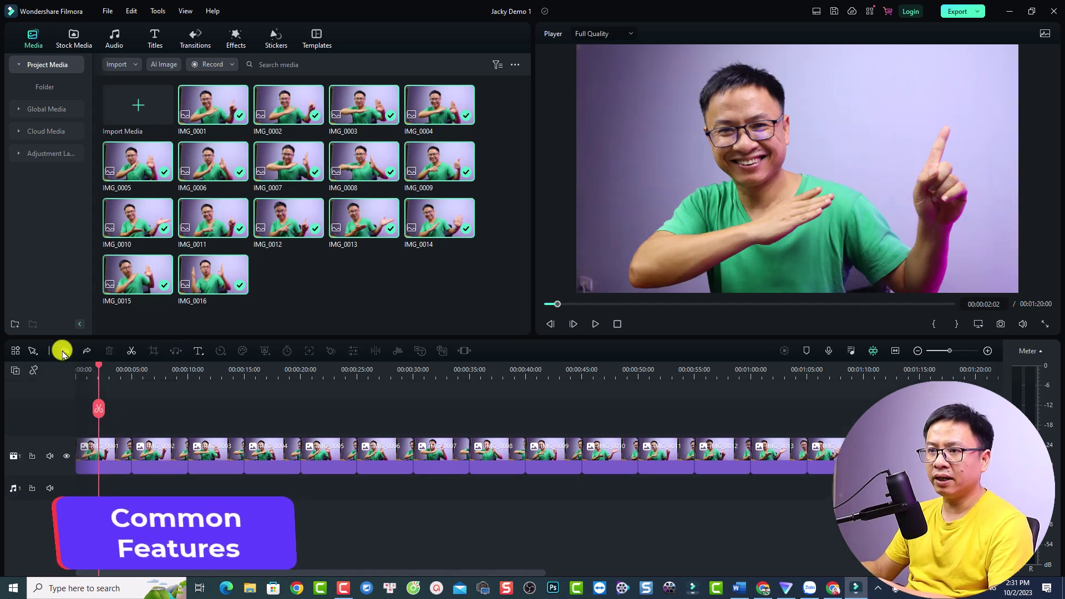
Split the IMG_0001 clip at 00:00:02:02 and delete its second part, leaving the gap
left_click(115, 452)
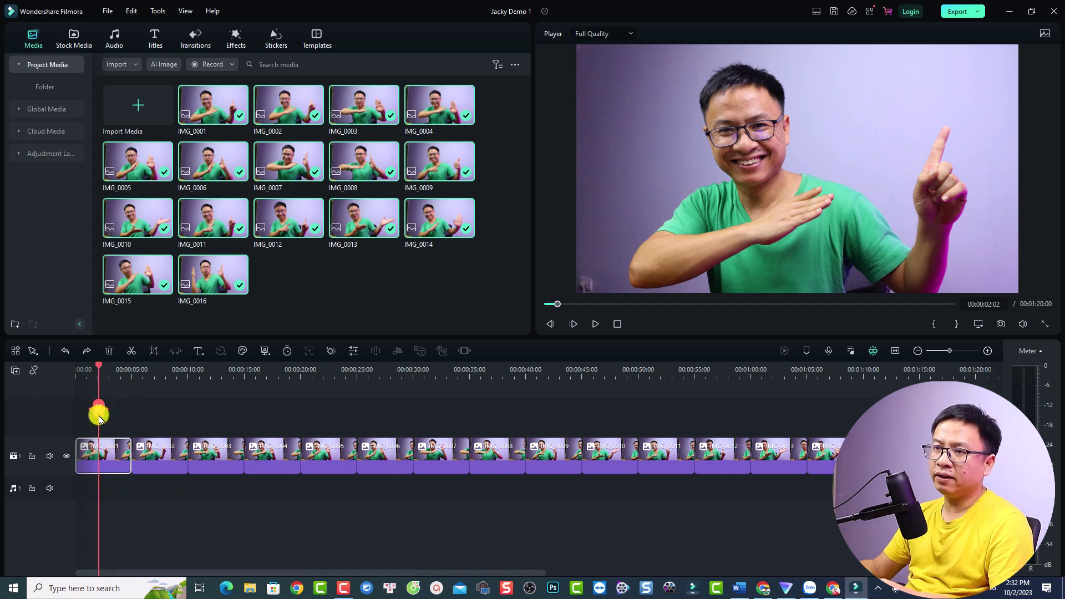
left_click(99, 410)
left_click(111, 456)
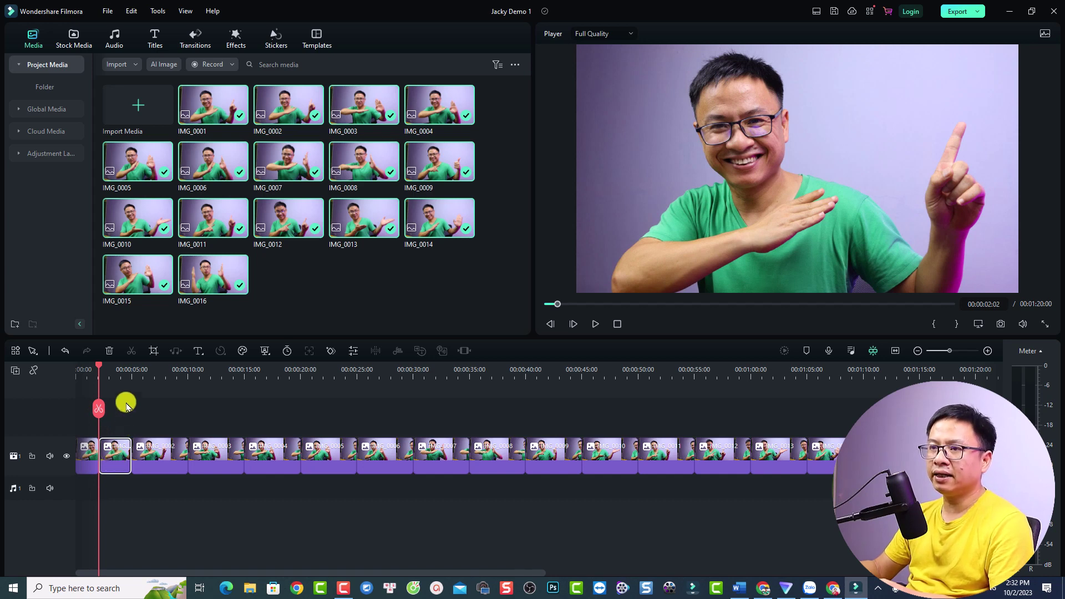
left_click(109, 351)
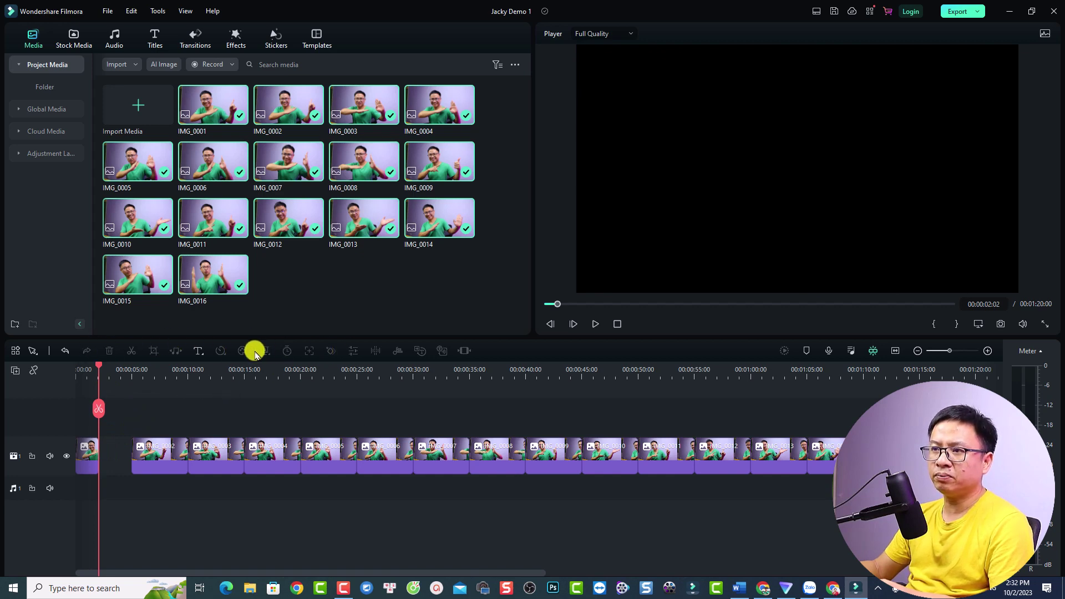
Customize the timeline toolbar by moving Motion Tracking and Keyframing to its end, and save the arrangement
left_click(16, 351)
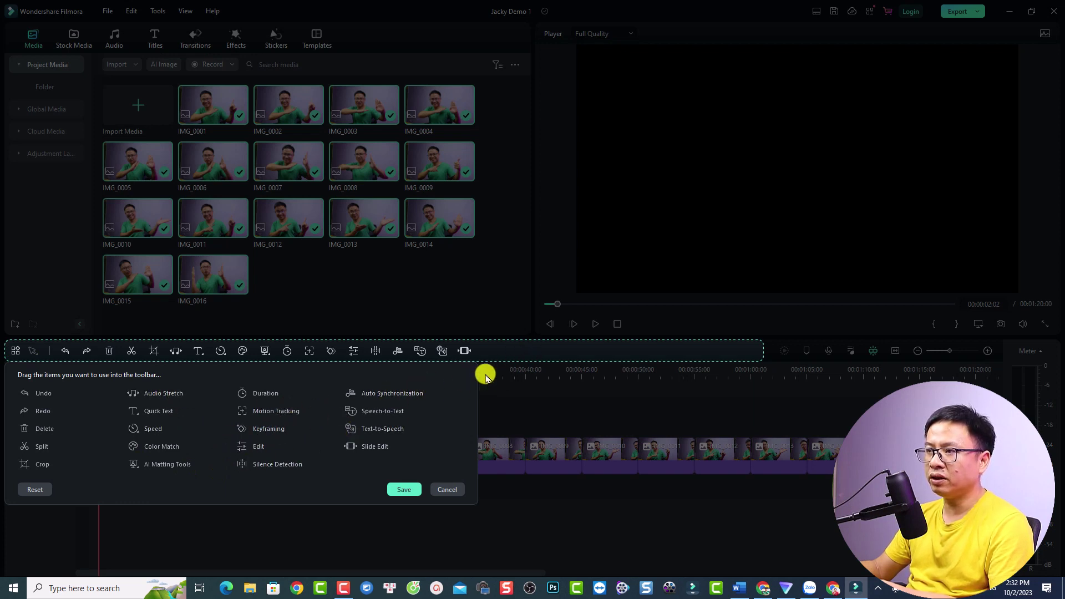
left_click_drag(256, 410, 465, 351)
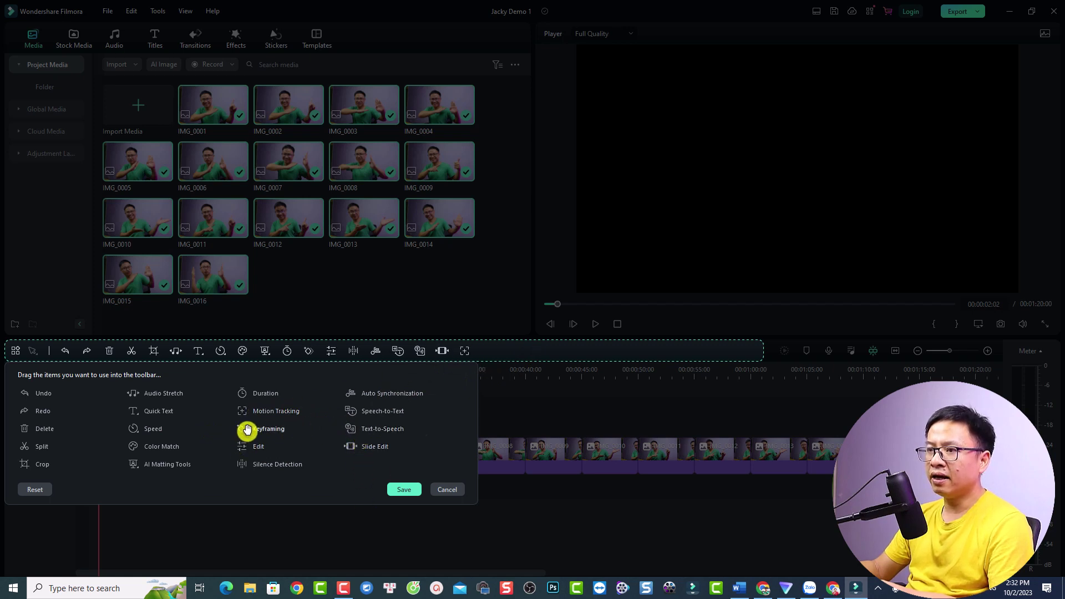
left_click_drag(249, 429, 465, 352)
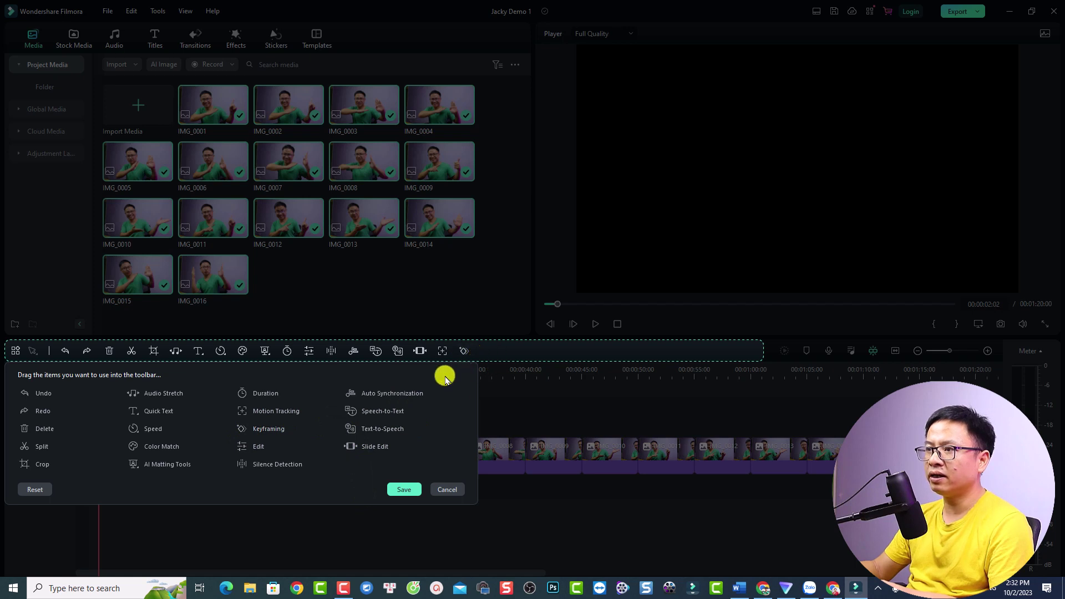
left_click(404, 490)
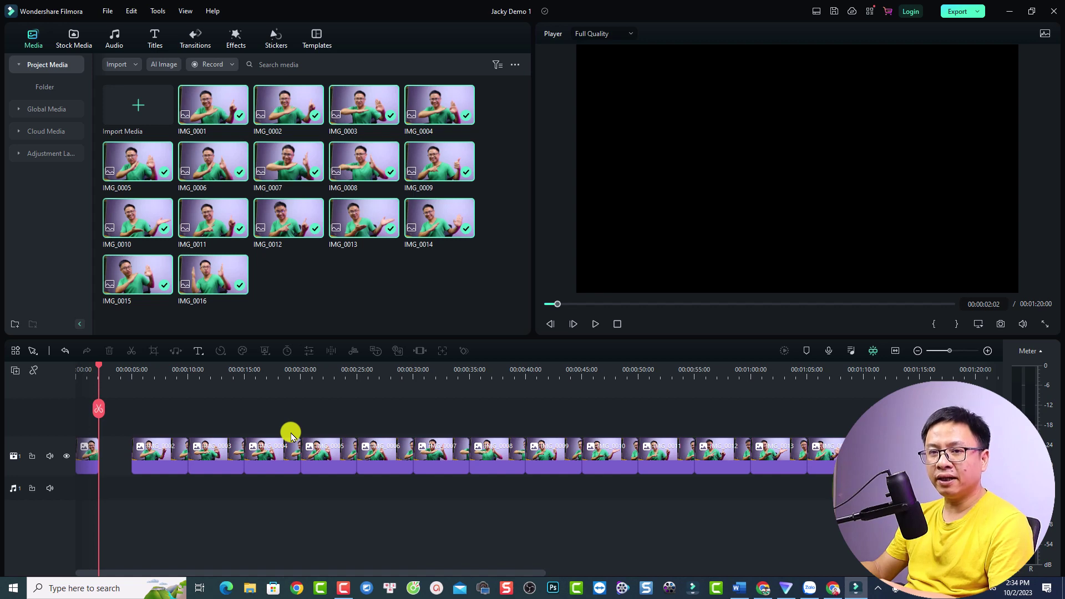
Select the clips IMG_0002 to IMG_0007 together and review the commands available for the group of clips
left_click_drag(468, 407, 114, 516)
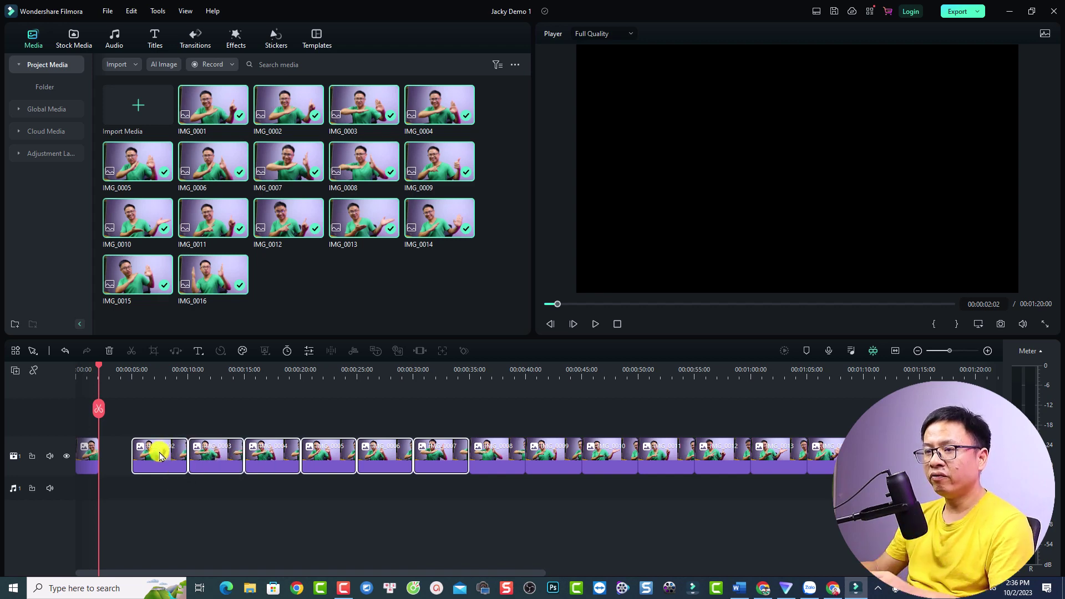
left_click_drag(428, 399, 105, 521)
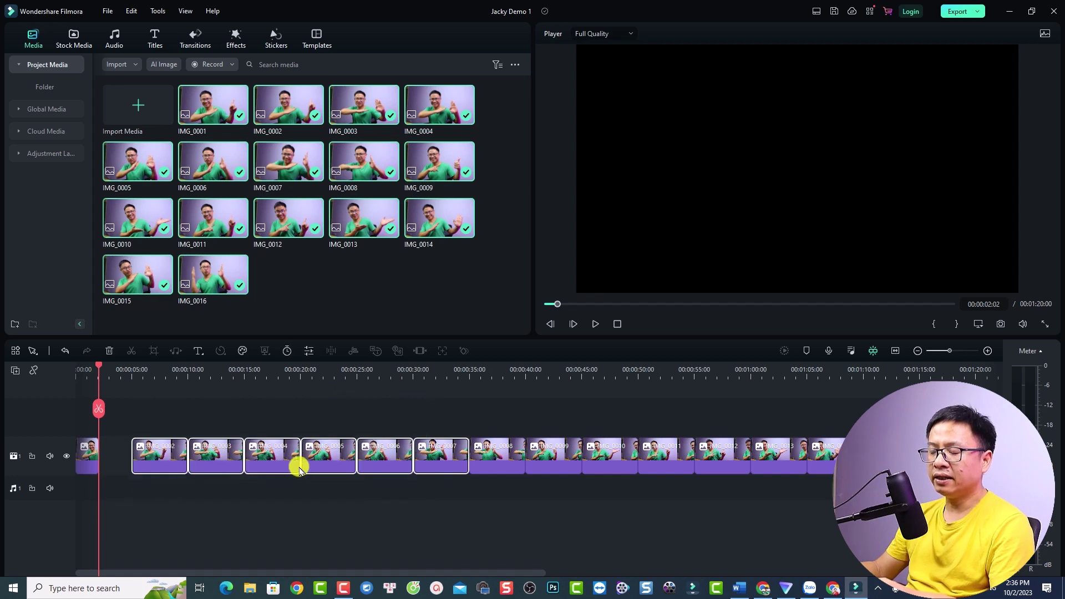
right_click(207, 457)
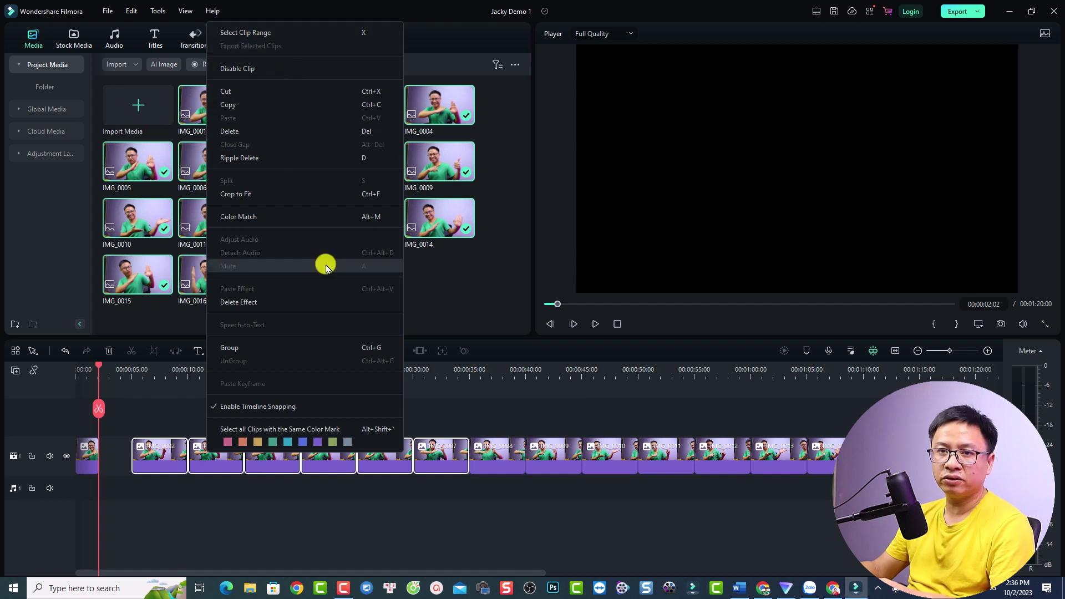
left_click(488, 421)
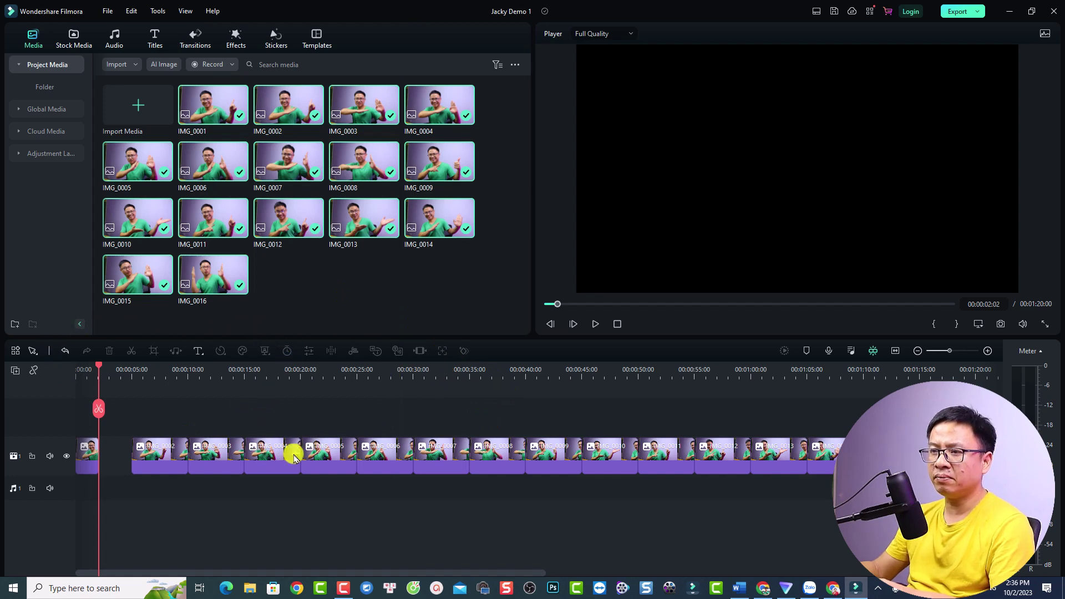
Review the editing commands available for the single clip IMG_0003
left_click(203, 458)
right_click(203, 459)
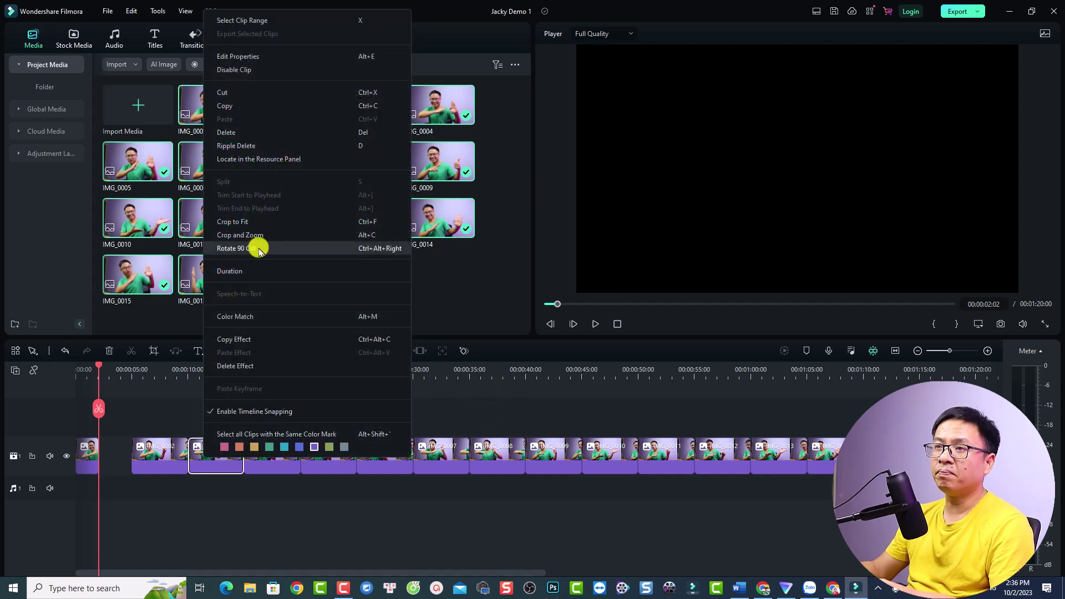
left_click(535, 427)
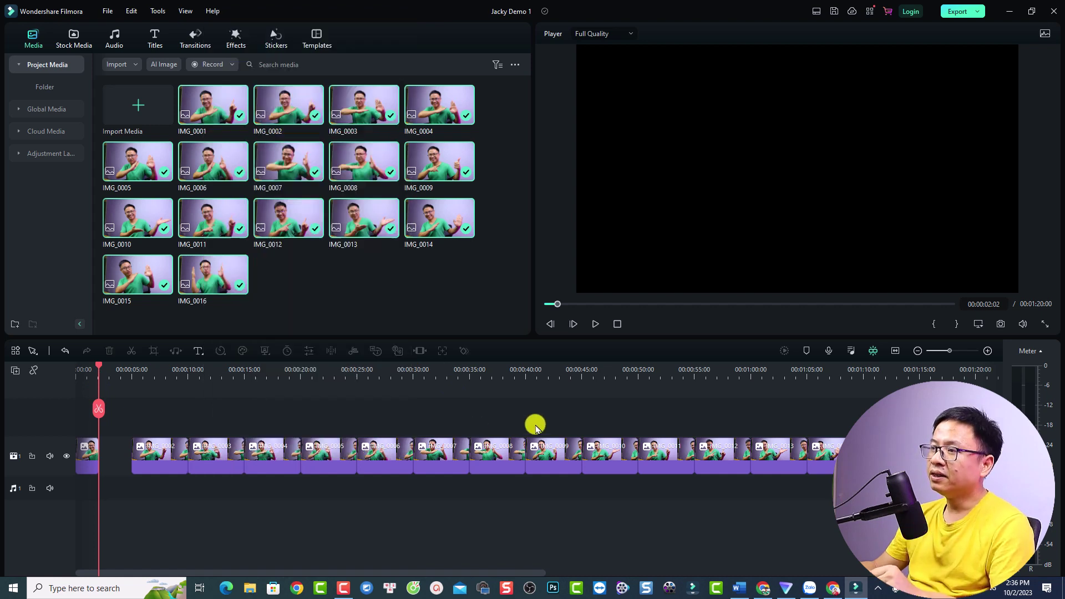